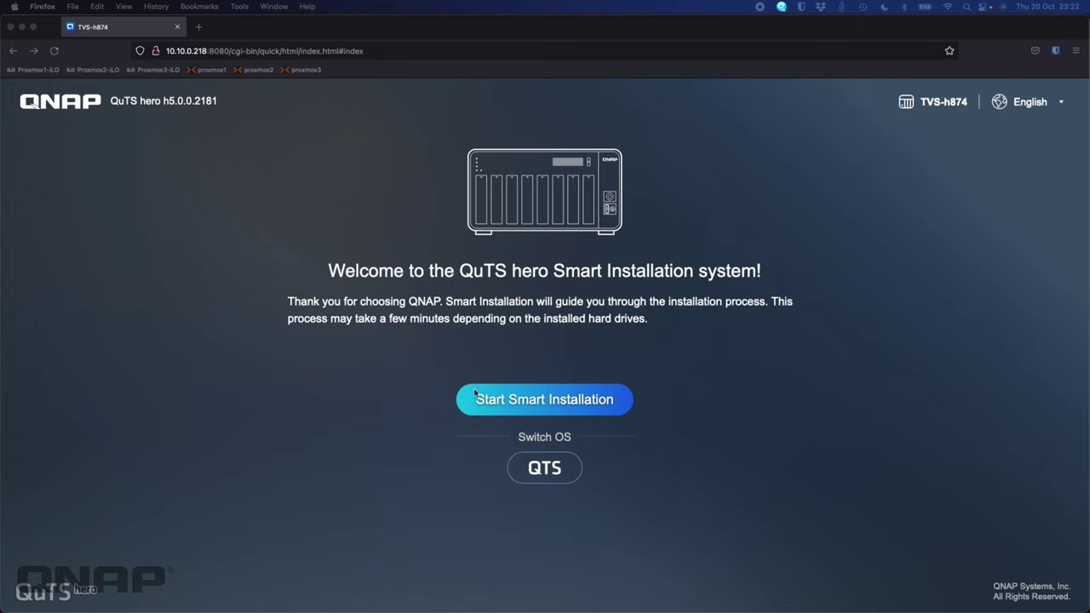
Launch Smart Installation and check for firmware updates on the Specify Firmware Version page
click(525, 399)
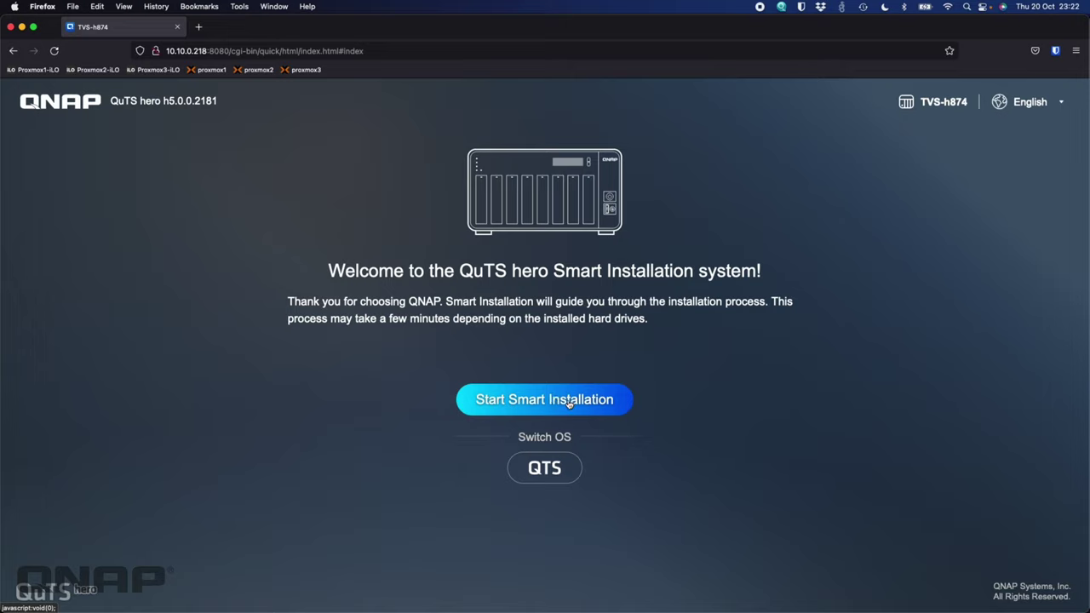
click(568, 401)
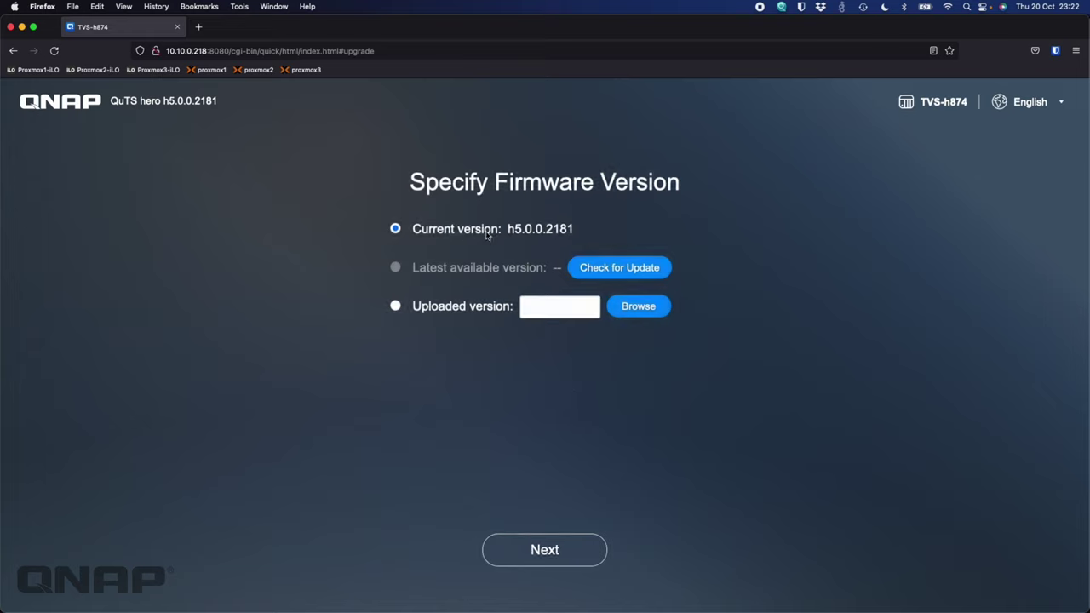
click(639, 267)
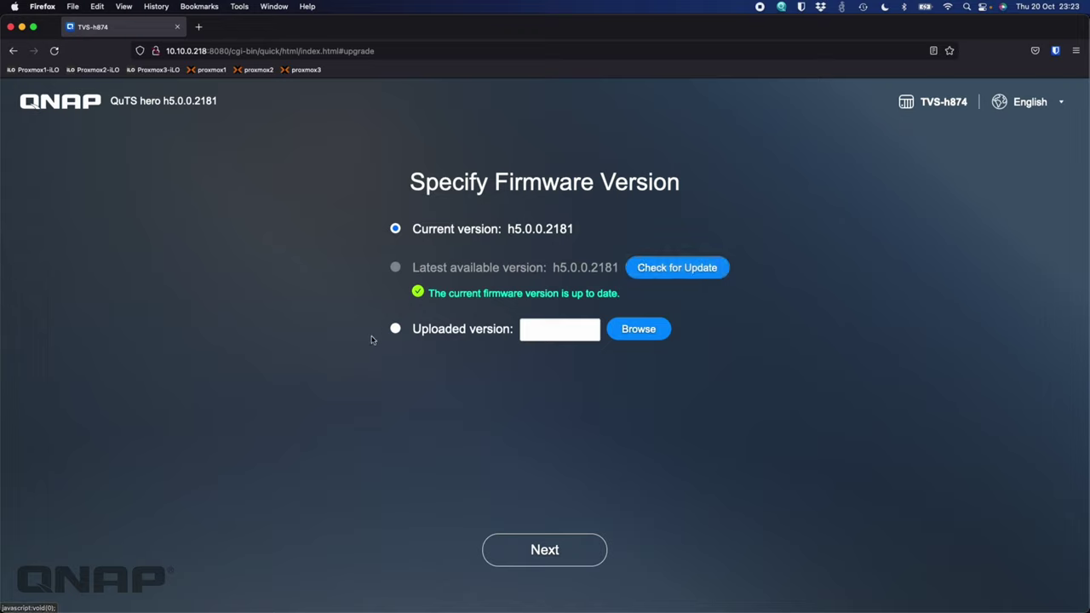
Accept the up-to-date firmware h5.0.0.2181 and continue to the NAS naming page
click(552, 557)
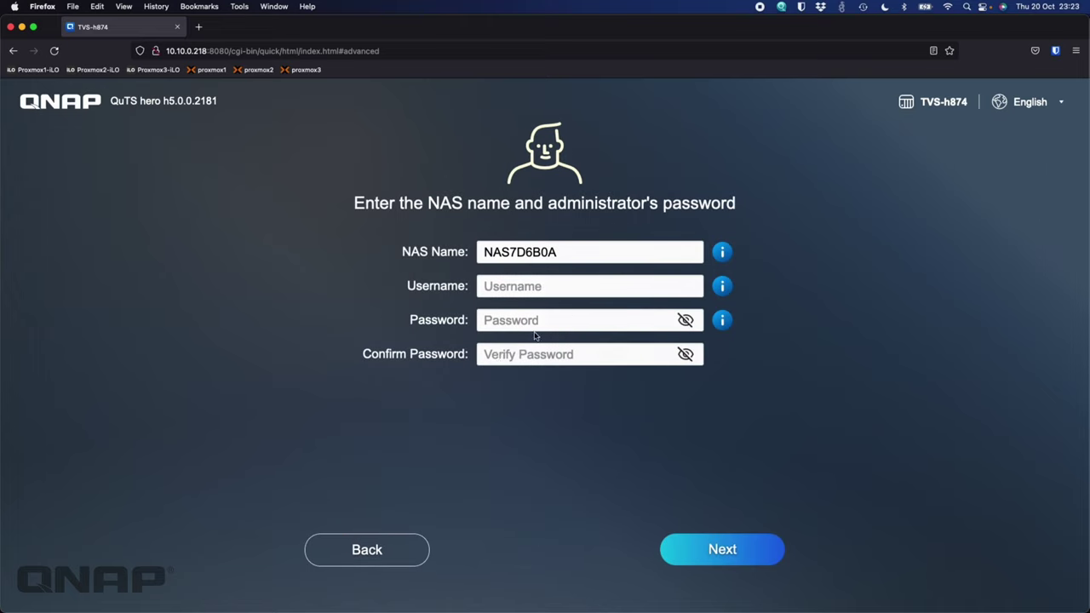
Name the NAS TVS-h874, enter the administrator username and a confirmed password, and continue
double_click(567, 253)
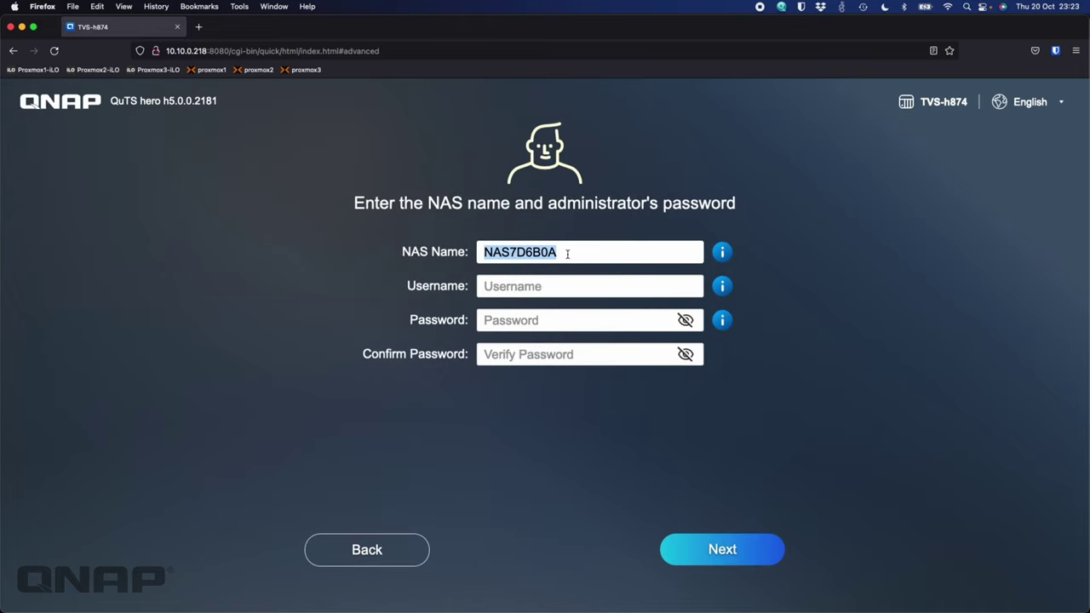
text(TVS-h874)
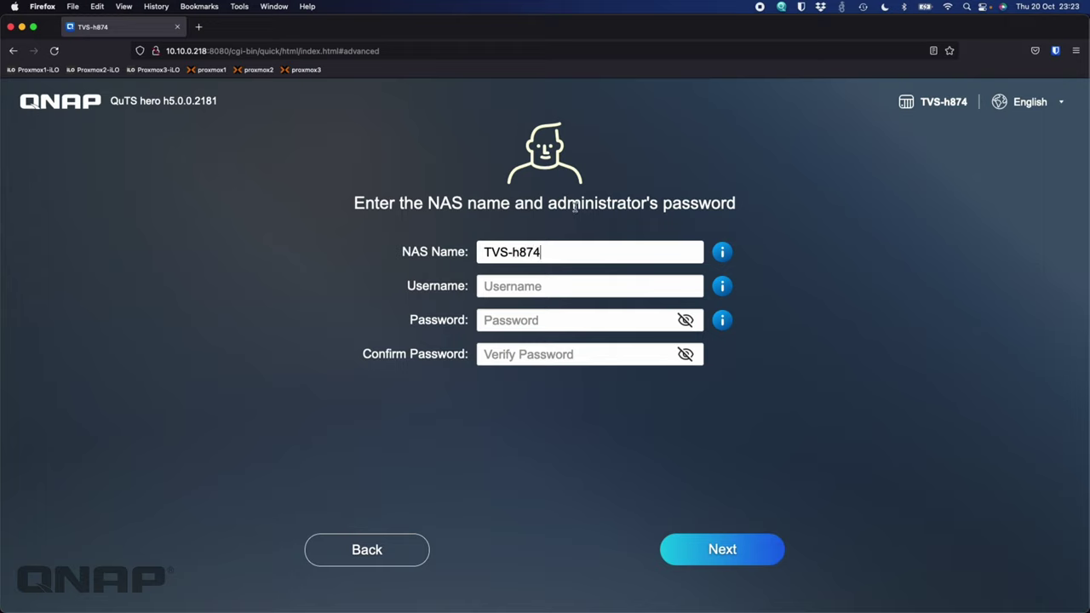
click(540, 287)
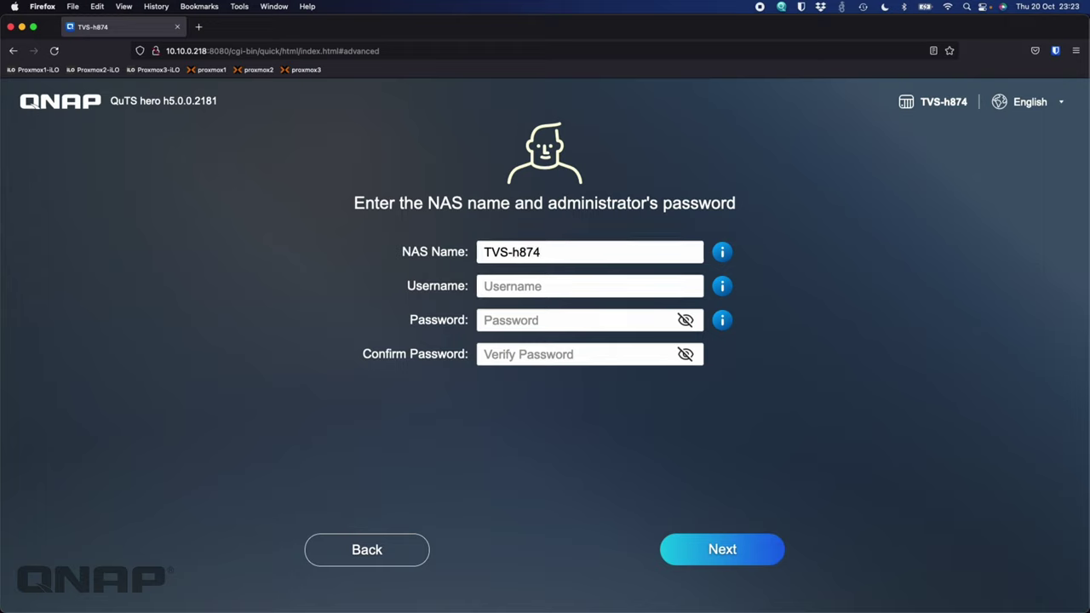
text(craig)
key(Tab)
key(Tab)
key(shift+Tab)
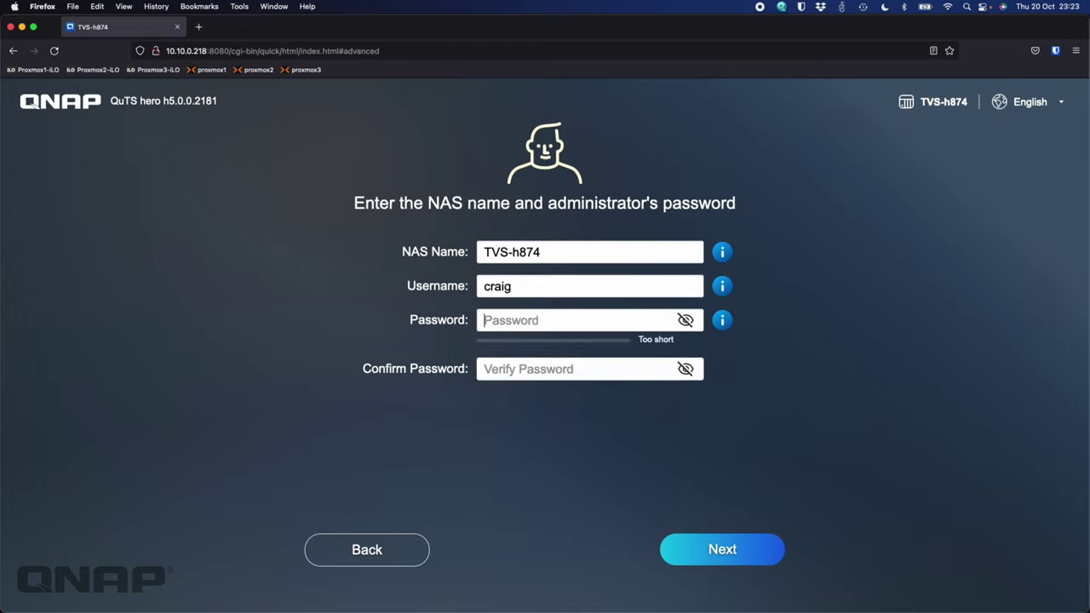
text(••••••••••)
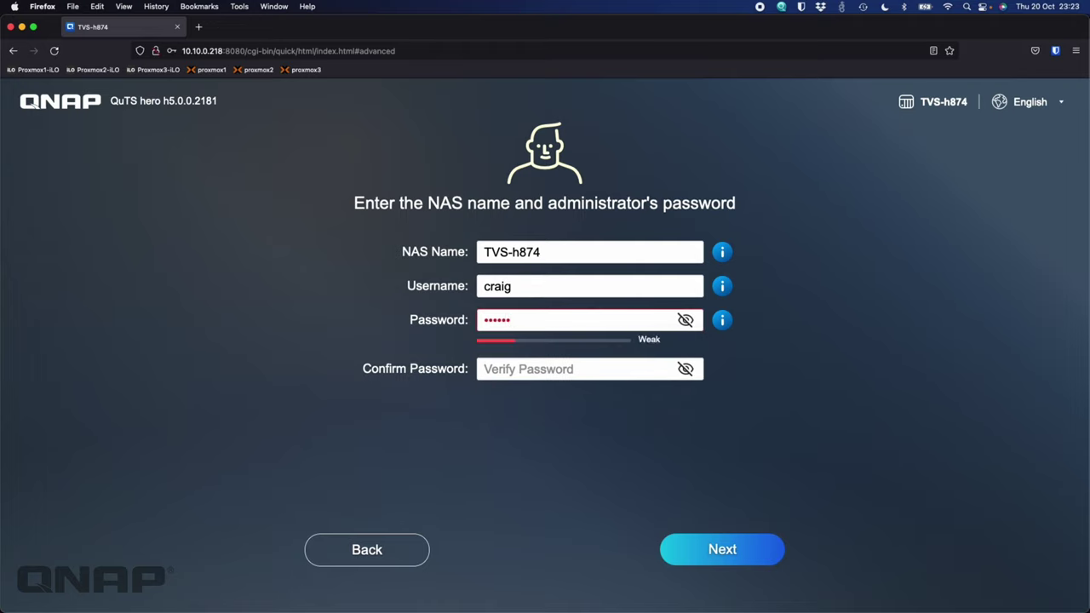
key(Tab)
text(••••••••••)
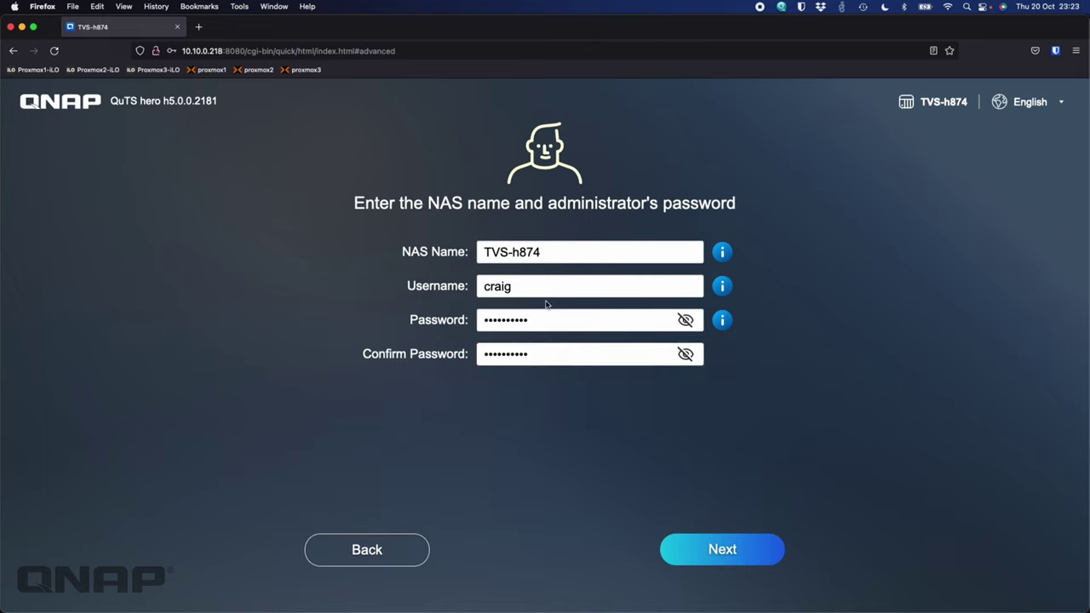
click(724, 555)
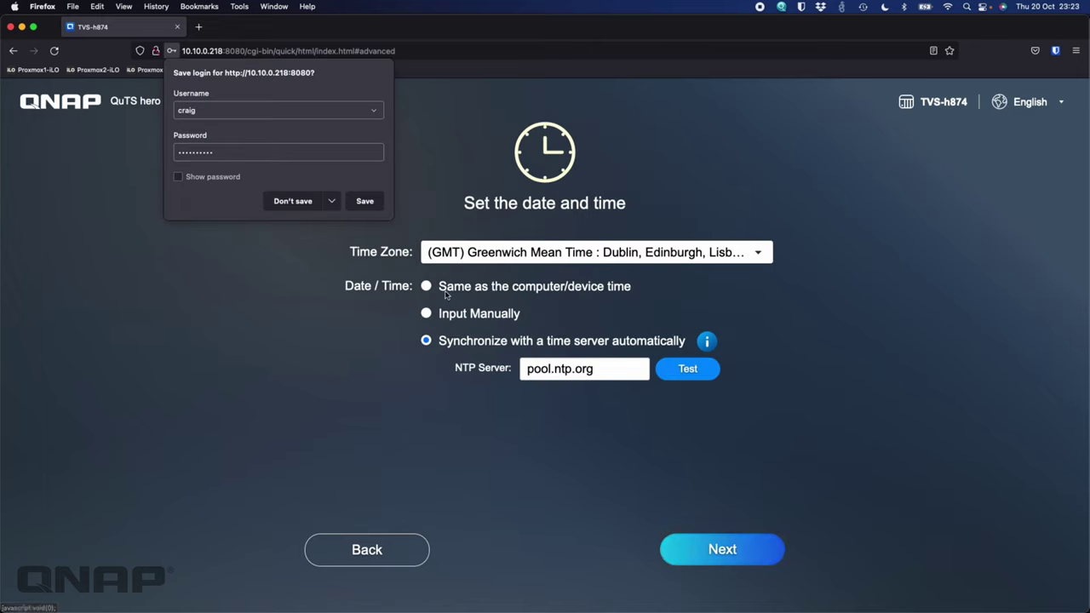
Keep the default time settings and give the NAS static IP address 10.10.20.20
click(291, 203)
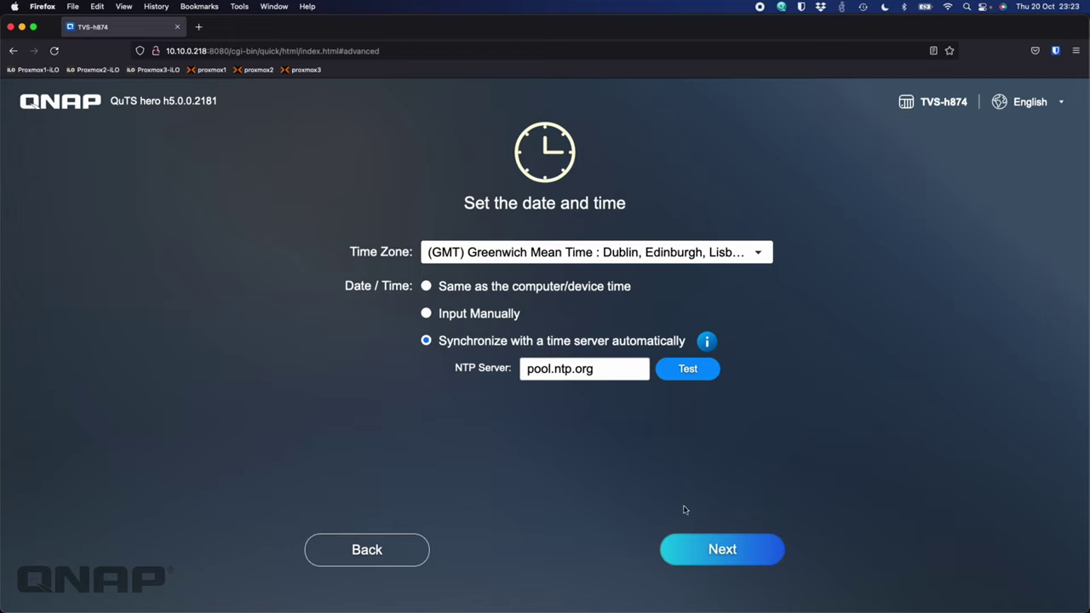
click(700, 545)
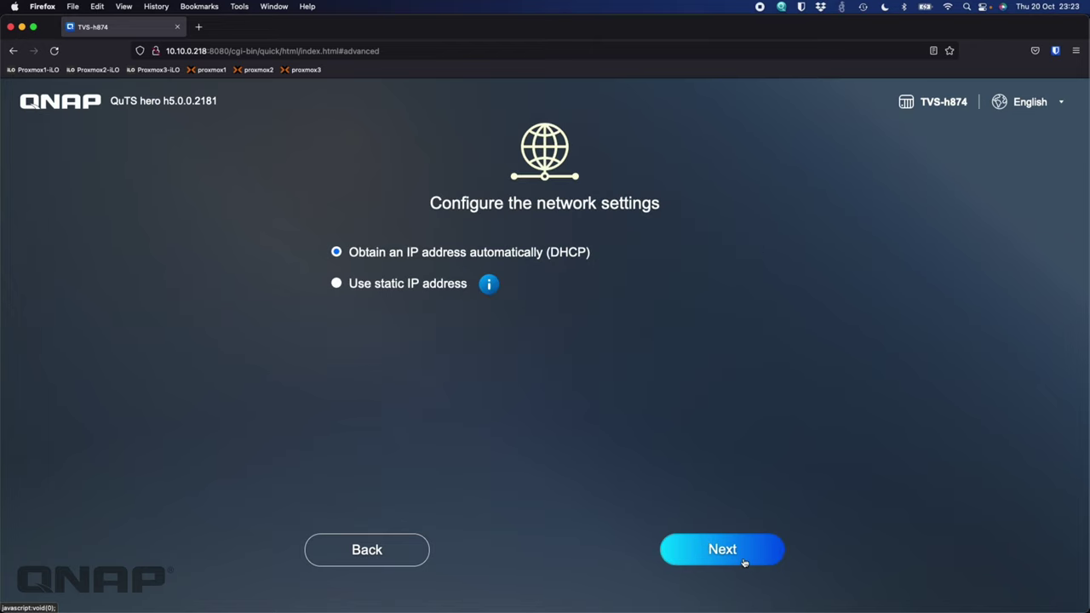
click(388, 290)
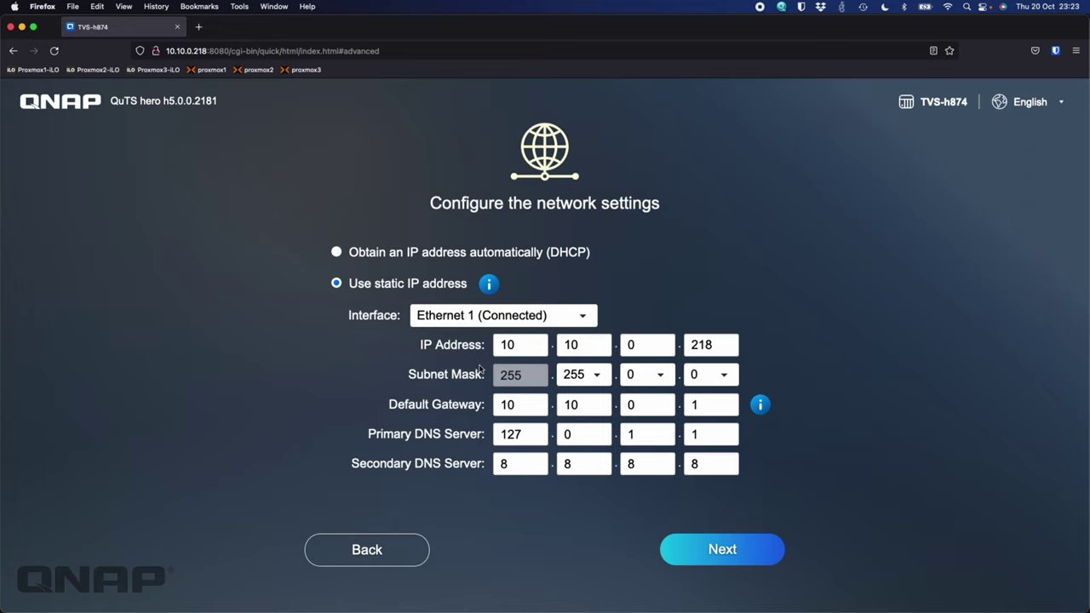
click(650, 344)
text(20)
key(Tab)
text(20)
Set primary DNS to 10.10.0.1 and secondary DNS to 0.0.0.0
click(511, 433)
text(10)
key(Tab)
text(10)
key(Tab)
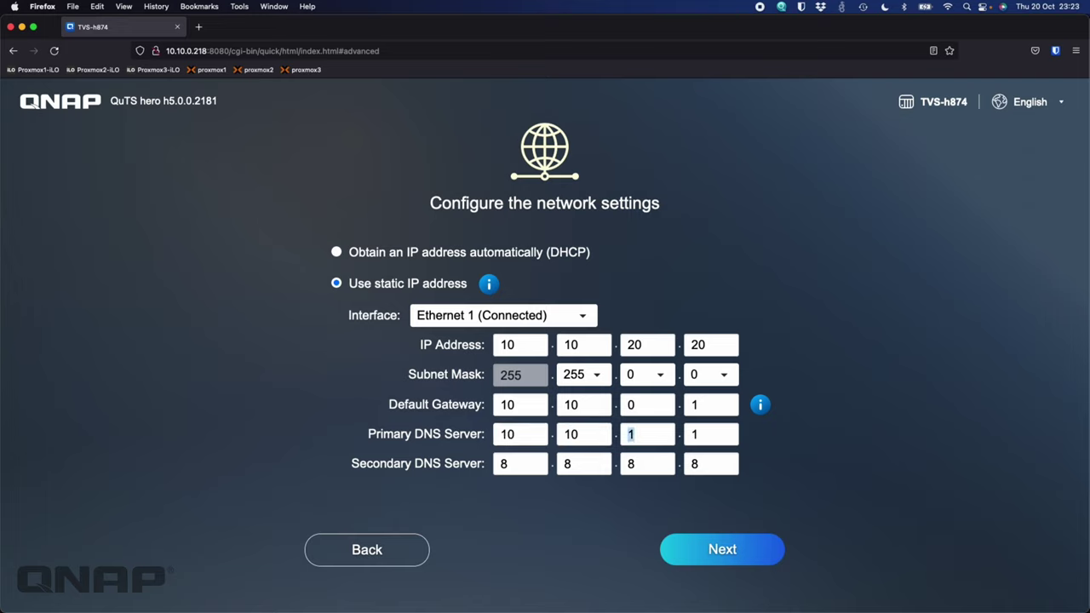
text(0)
key(Tab)
text(1)
key(Tab)
text(0)
key(Tab)
text(0)
key(Tab)
text(0)
key(Tab)
text(0)
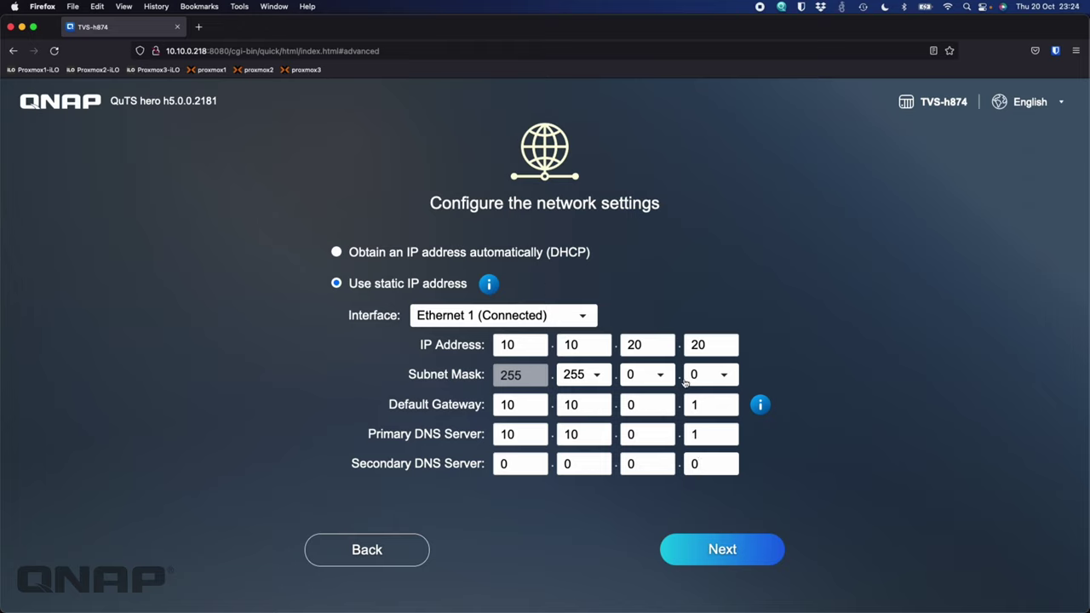
Review the summary, apply it, confirm wiping the drives to initialise, then go to NAS management
click(730, 553)
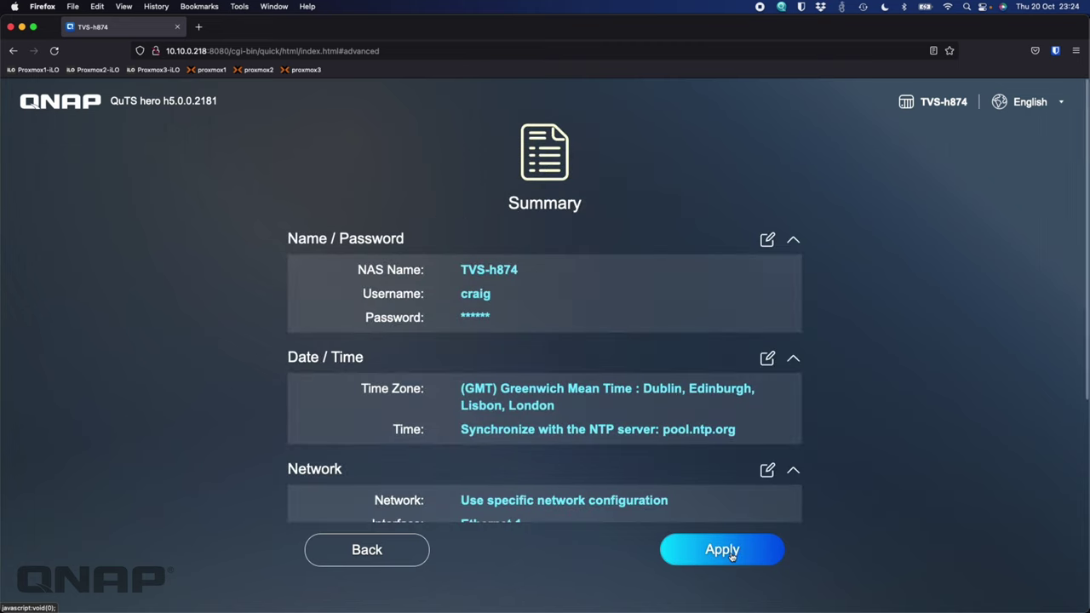
scroll(608, 317, down, 3)
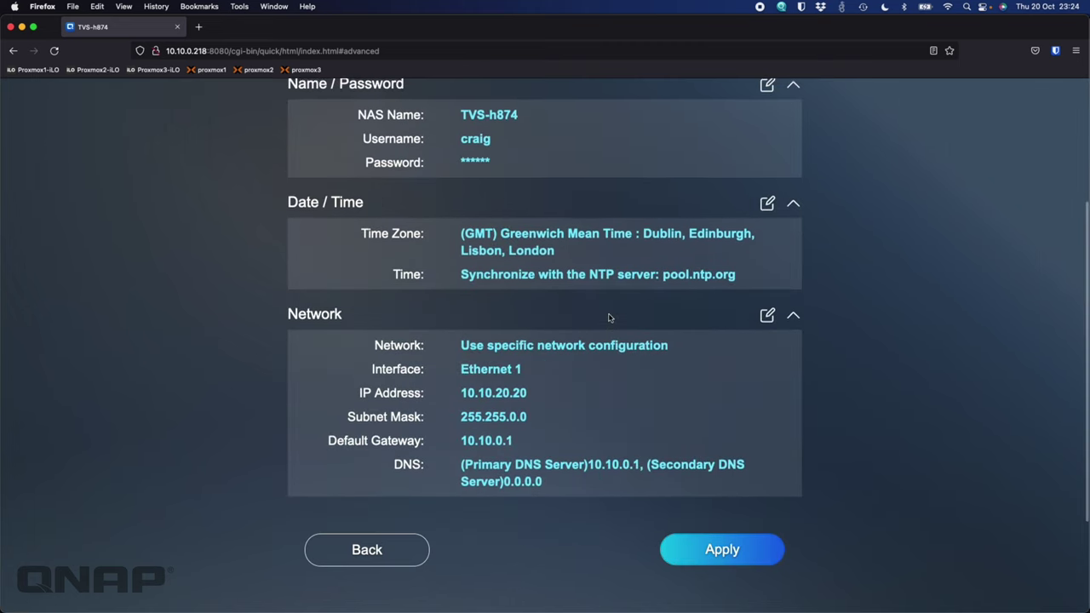
scroll(608, 317, up, 3)
click(733, 552)
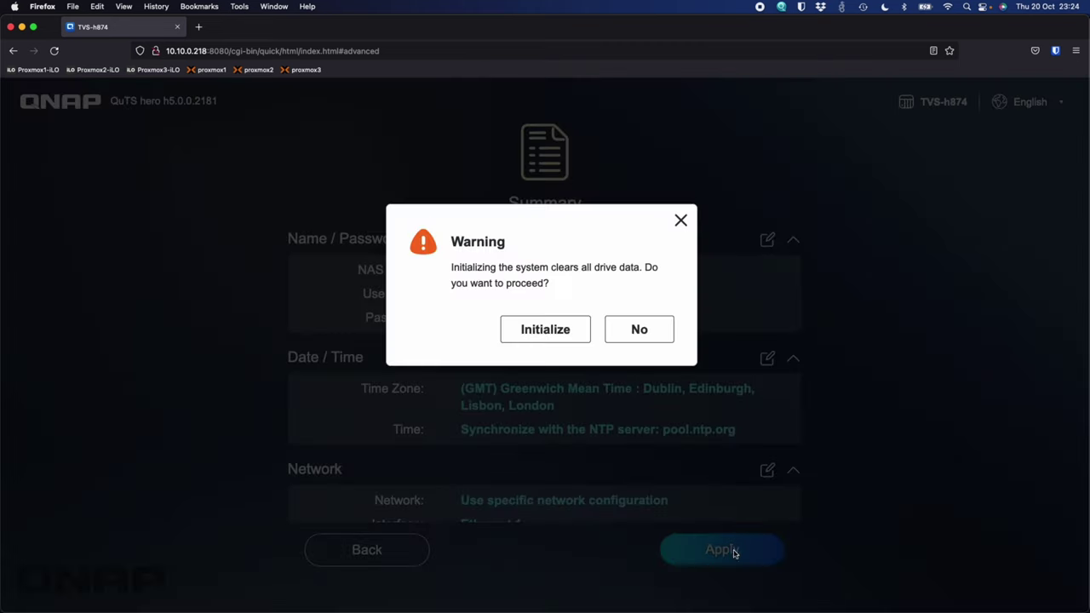
click(544, 334)
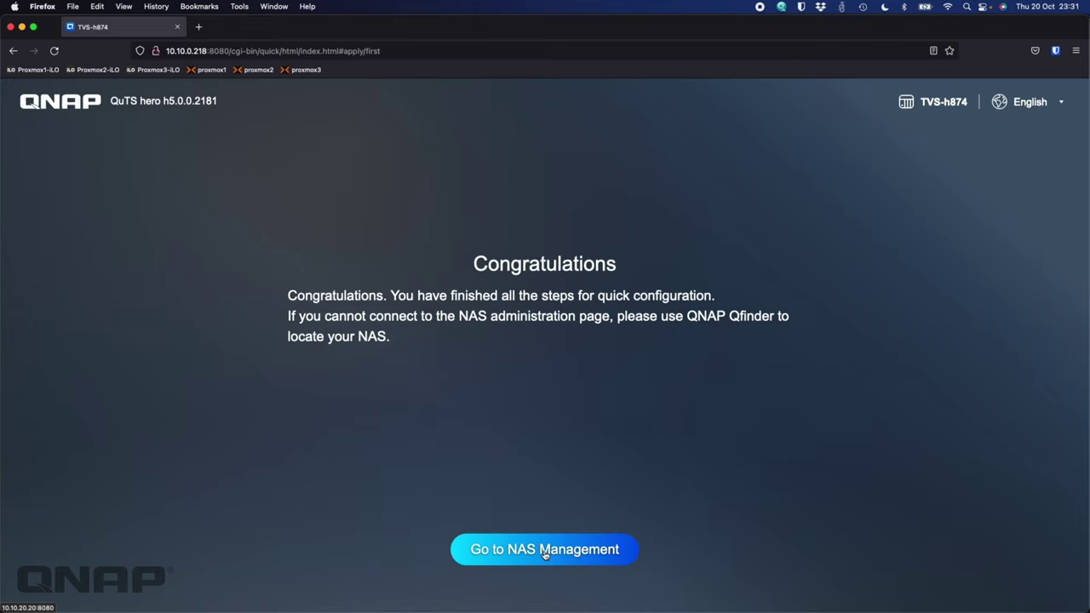
click(545, 551)
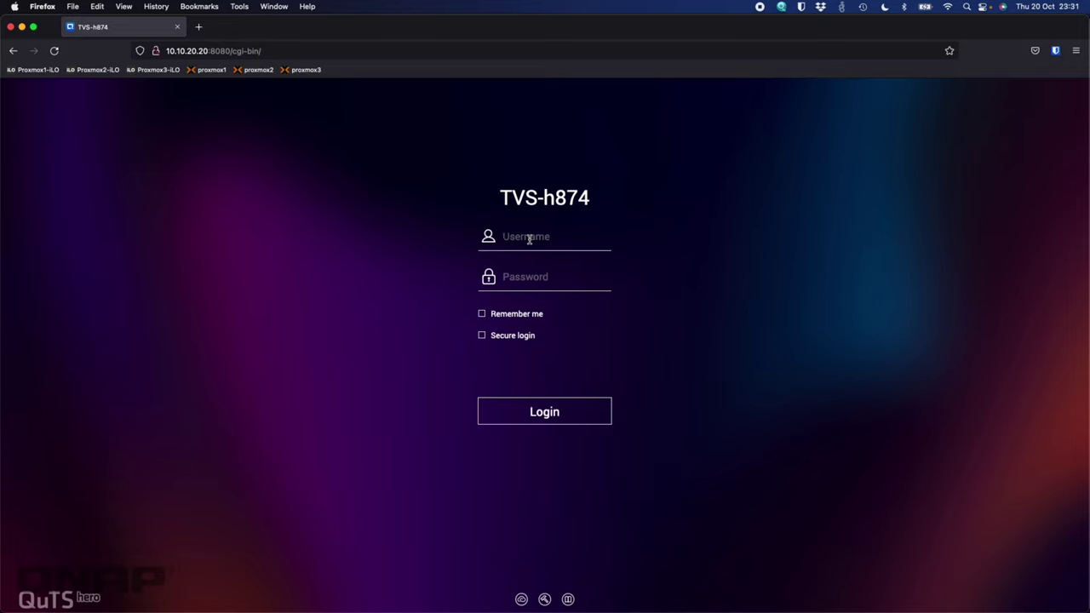
Log in with the administrator credentials, dismiss the save-password prompt and welcome guide, and decline data collection
text(craig••)
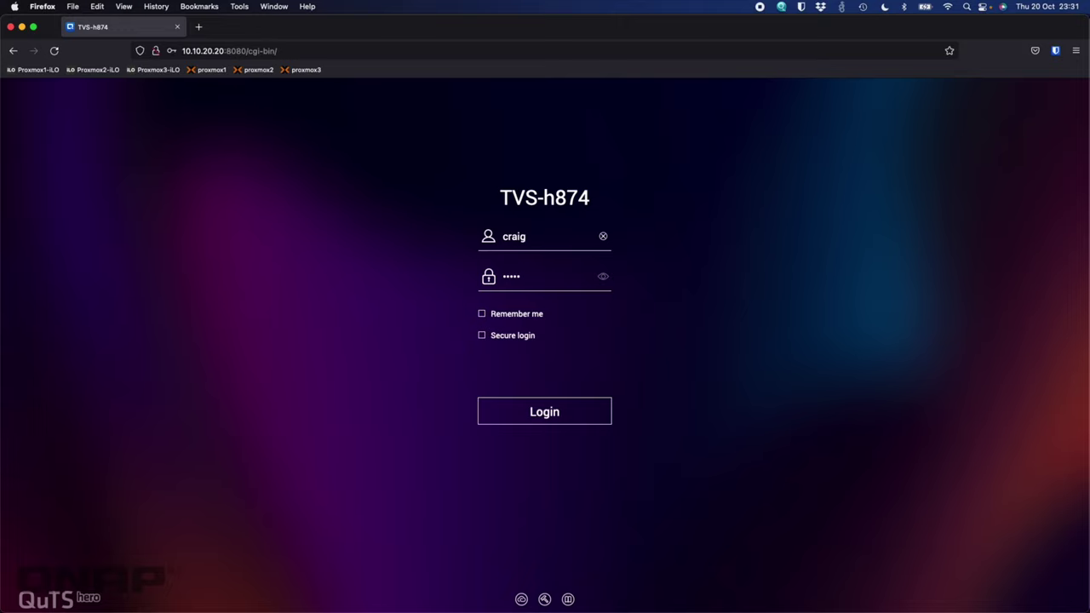
text(••••••••)
key(Return)
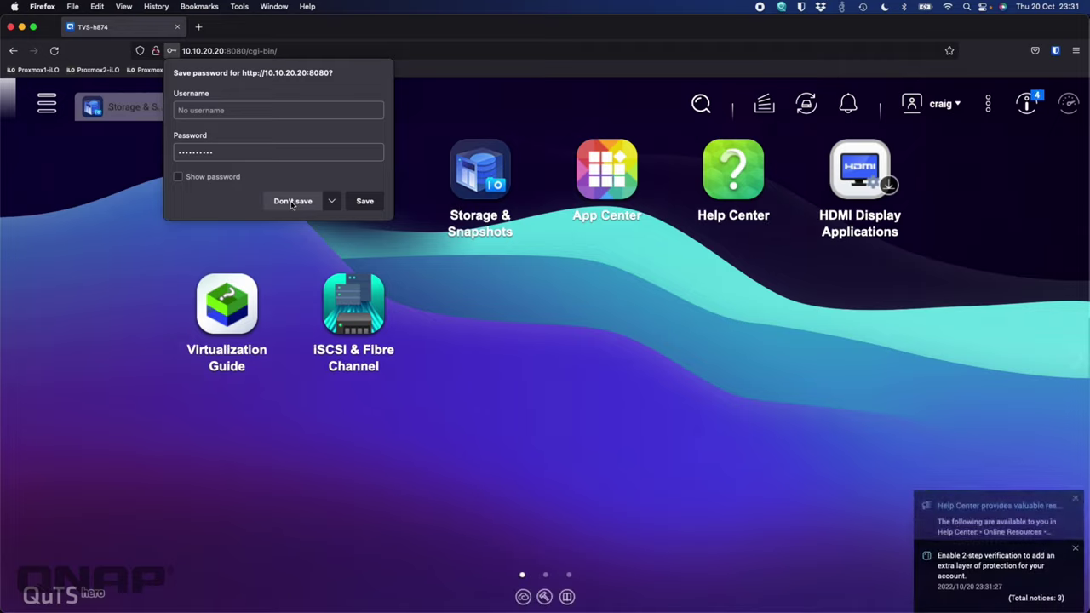
click(291, 202)
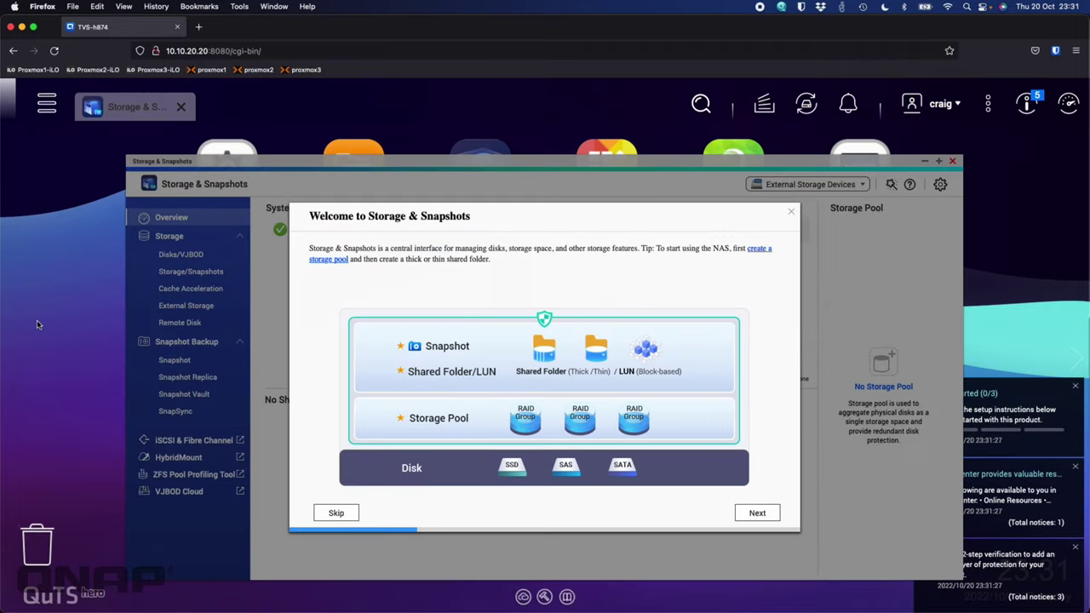
click(794, 214)
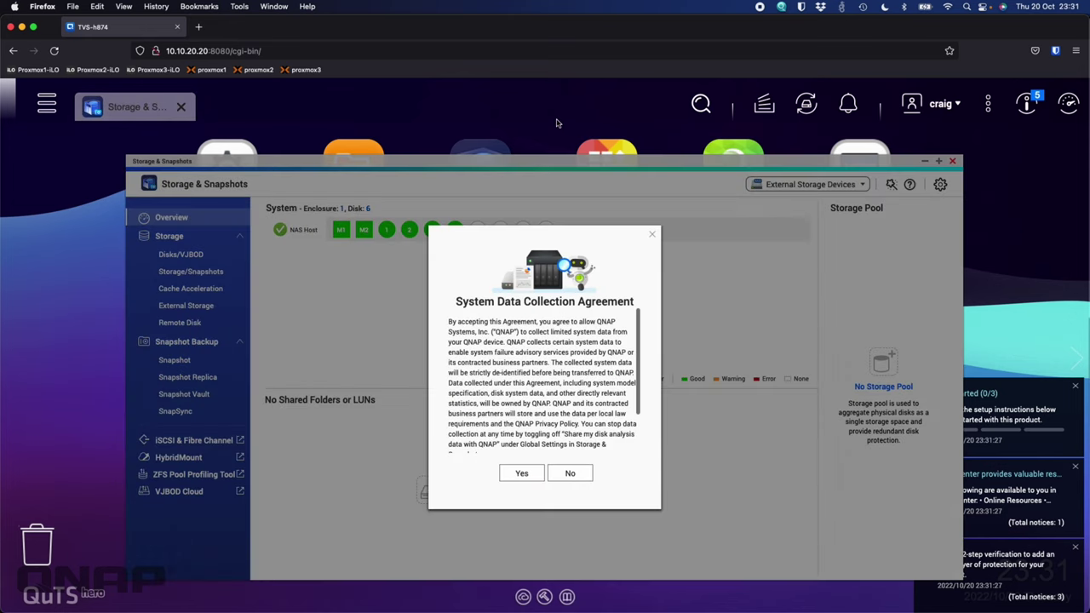
click(571, 474)
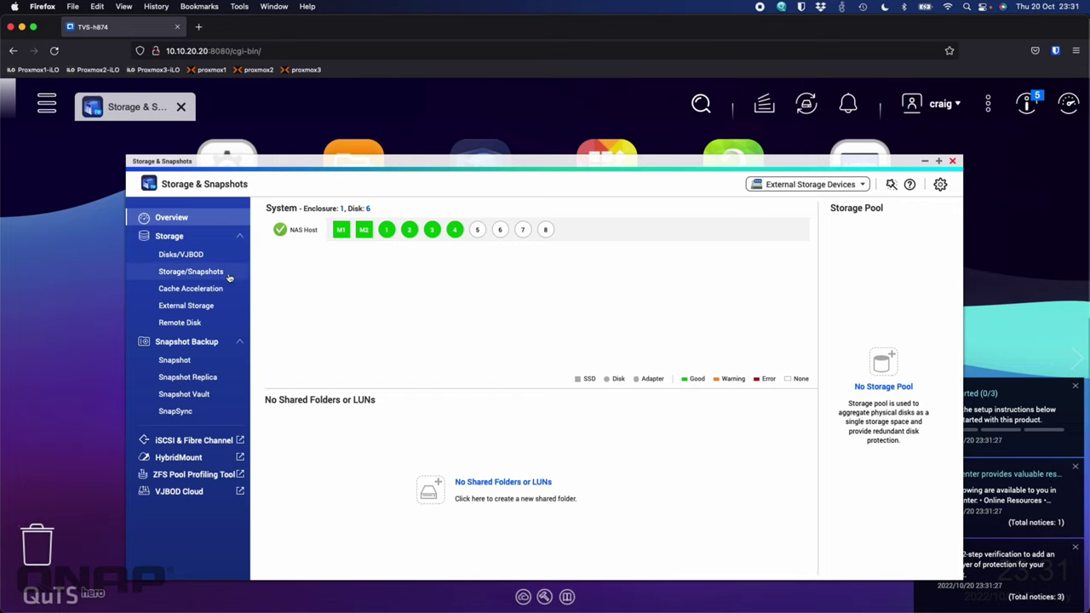
Inspect M.2 SSD 2 and Disk 1 under Disks/VJBOD, then switch to Storage/Snapshots
click(195, 260)
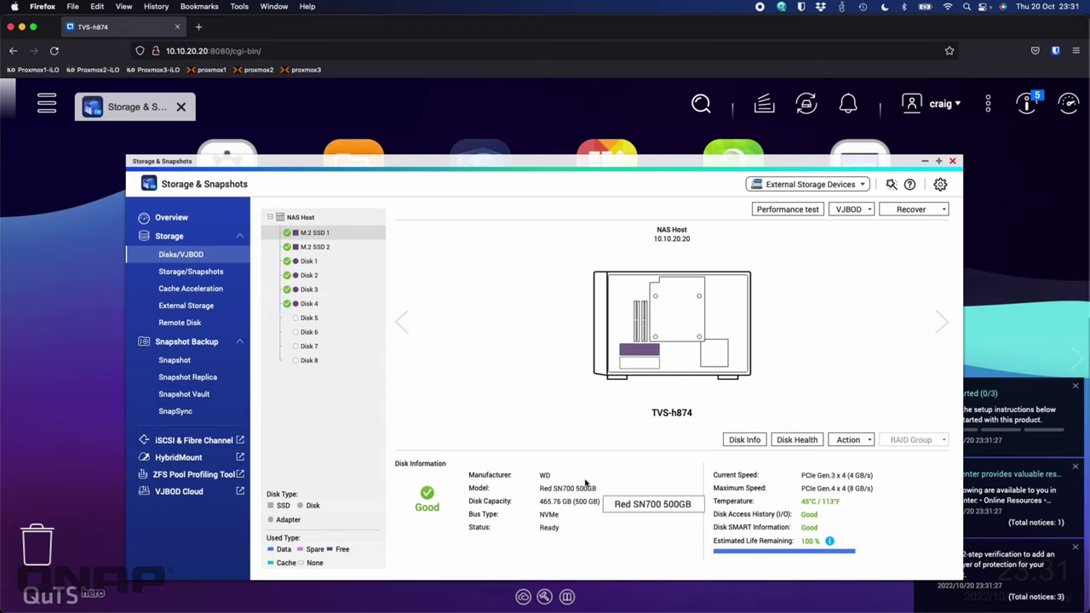
click(308, 247)
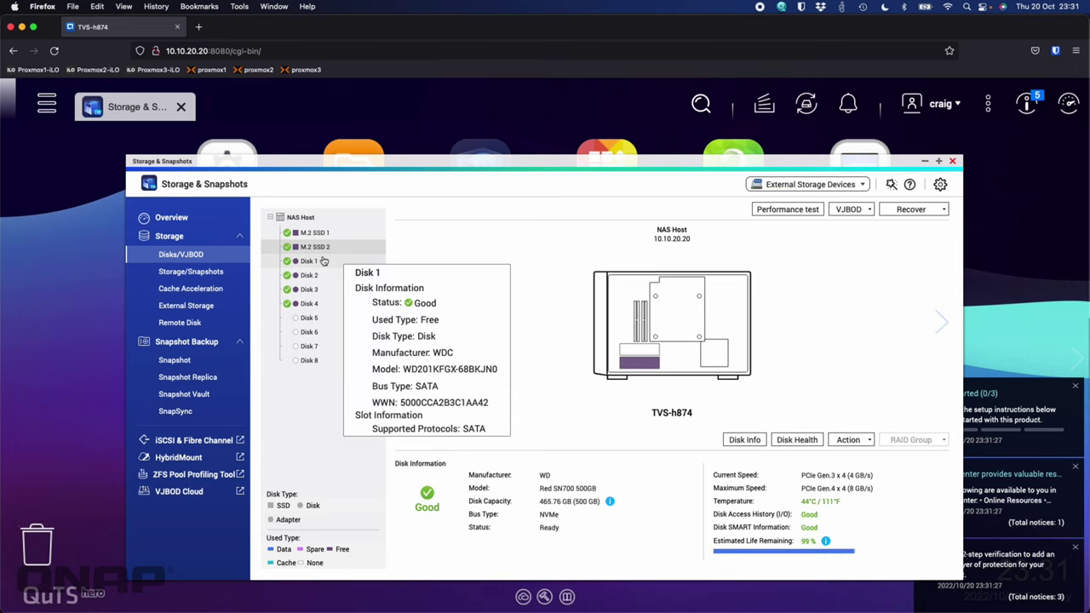
click(323, 262)
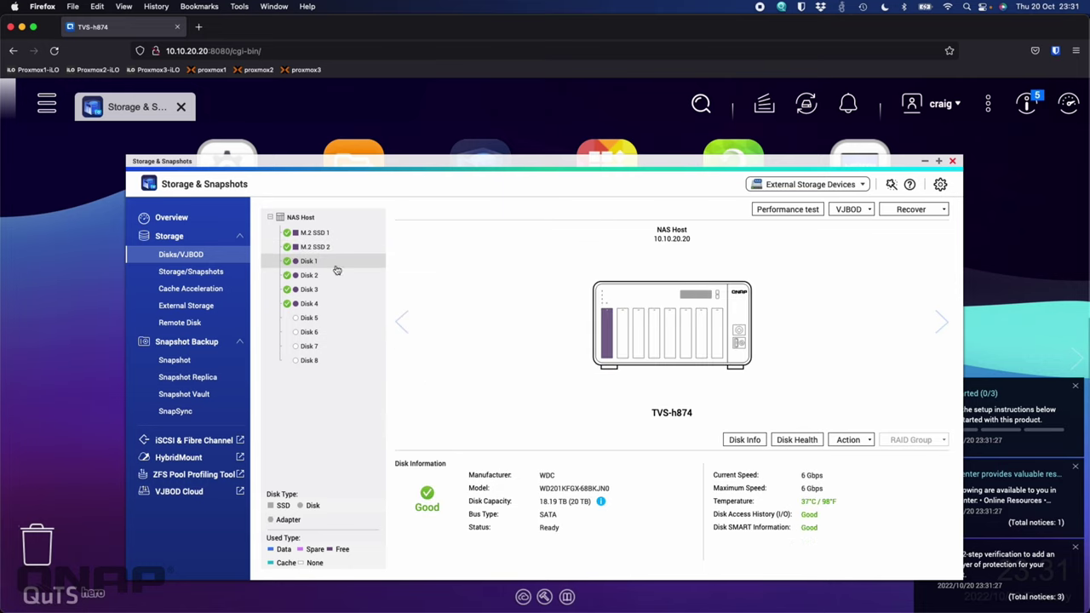
click(205, 272)
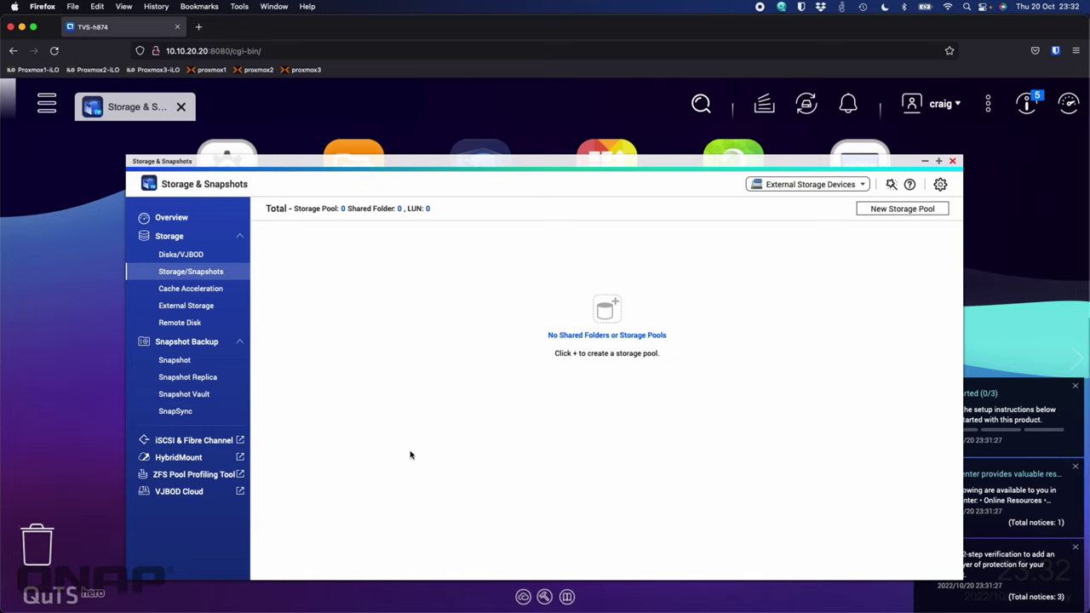
Start a new storage pool and select M.2 SSD 1 and M.2 SSD 2 as RAID 1
click(890, 214)
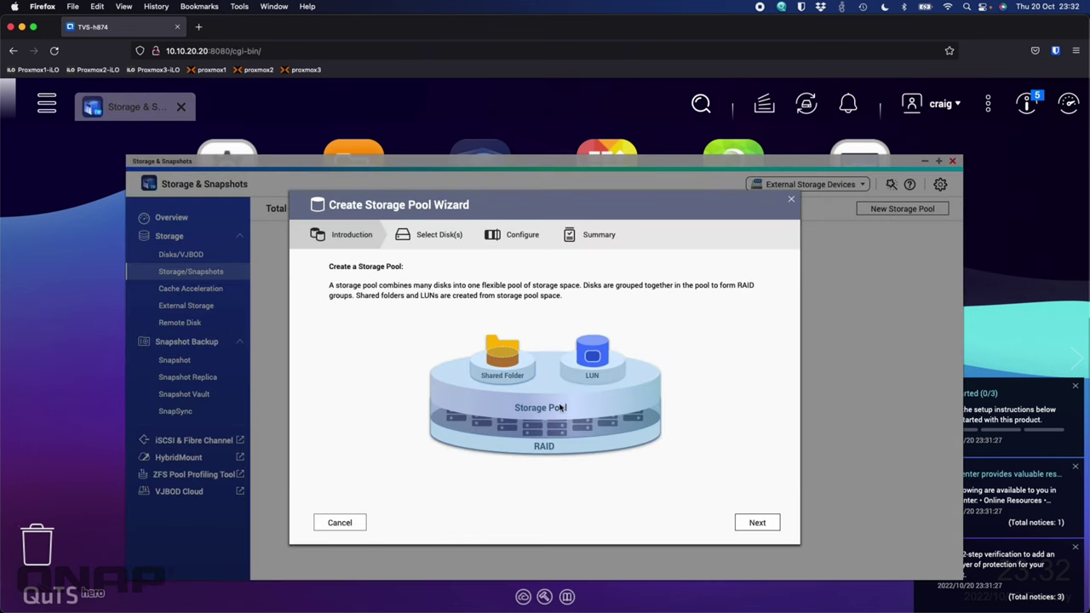
click(758, 524)
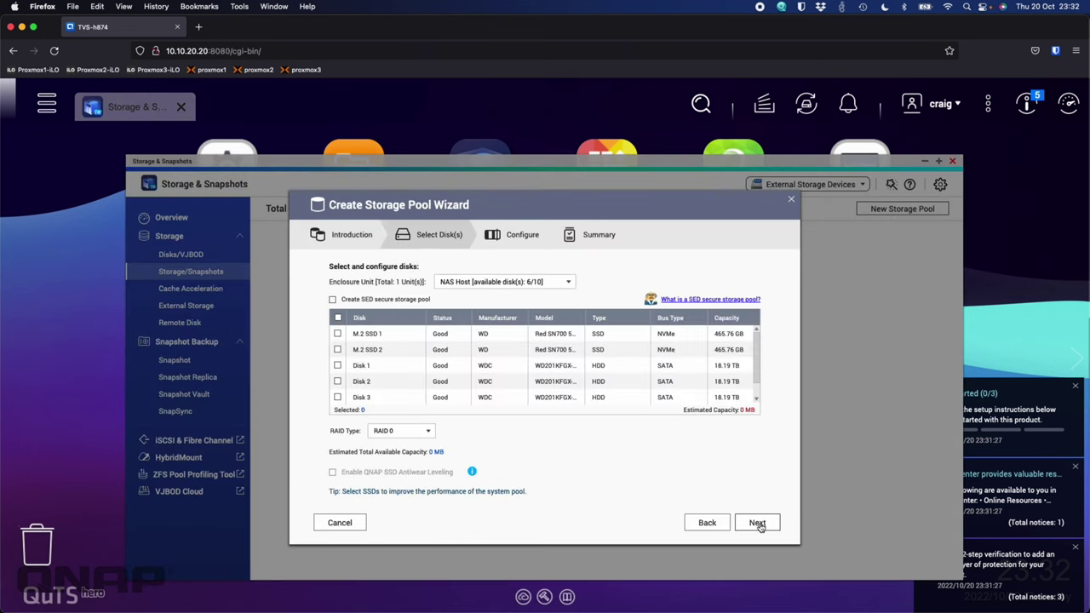
click(338, 335)
click(338, 349)
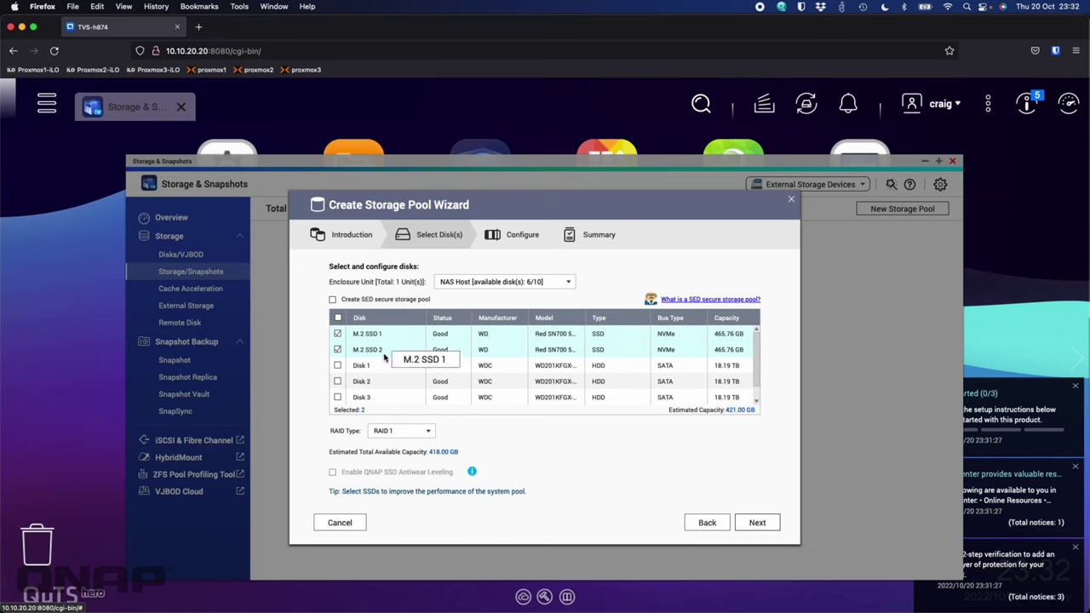
click(759, 524)
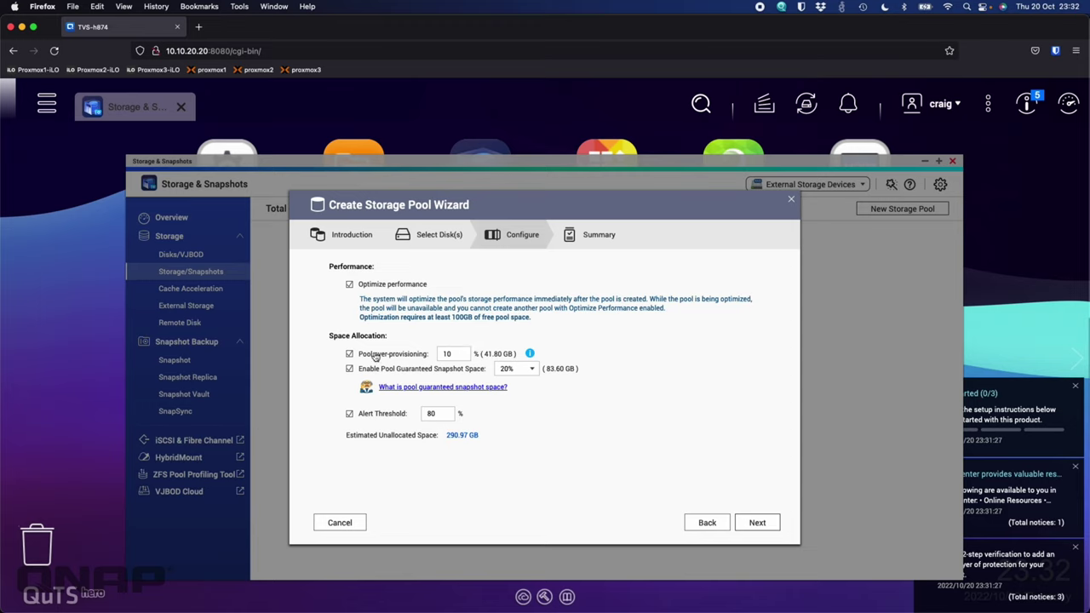
Disable pool over-provisioning and guaranteed snapshot space for the SSD pool
click(375, 356)
click(410, 374)
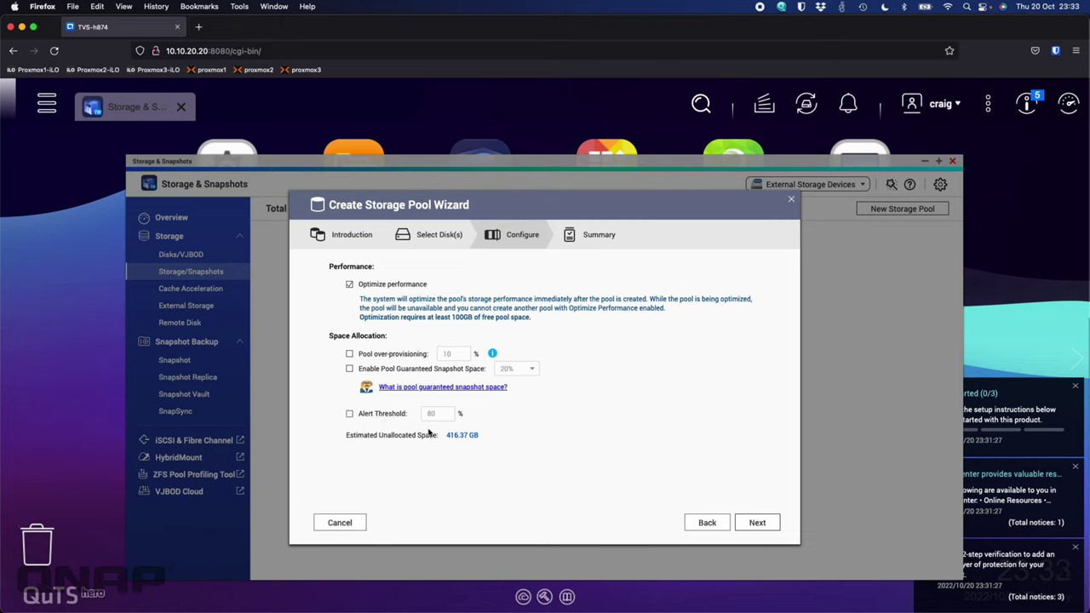
click(755, 525)
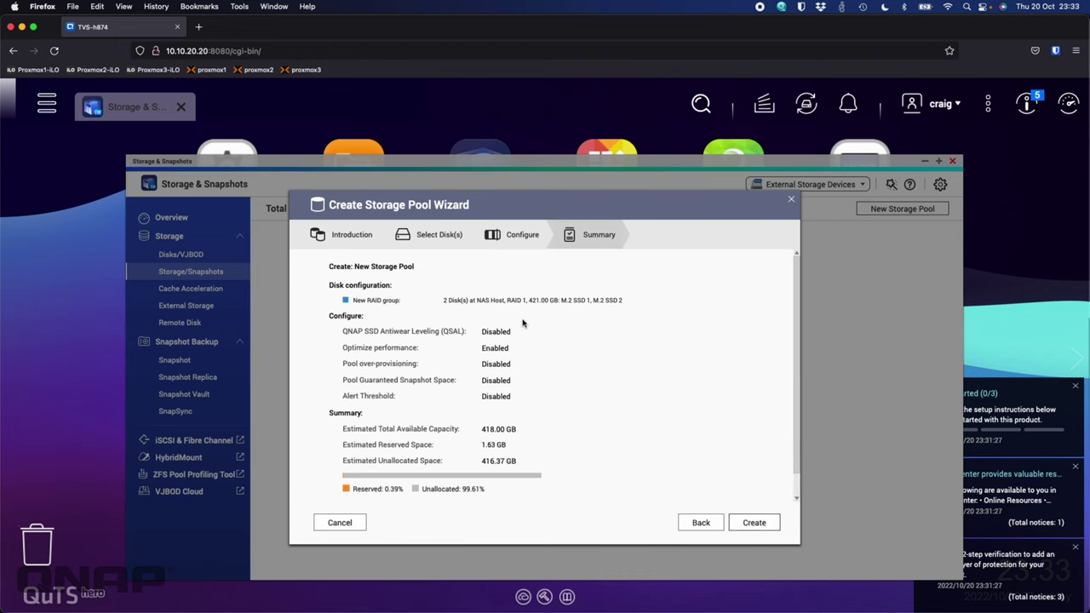
Review the summary and create the RAID 1 pool, accepting the SSD erase and optimization warnings
scroll(522, 323, down, 2)
scroll(523, 323, up, 2)
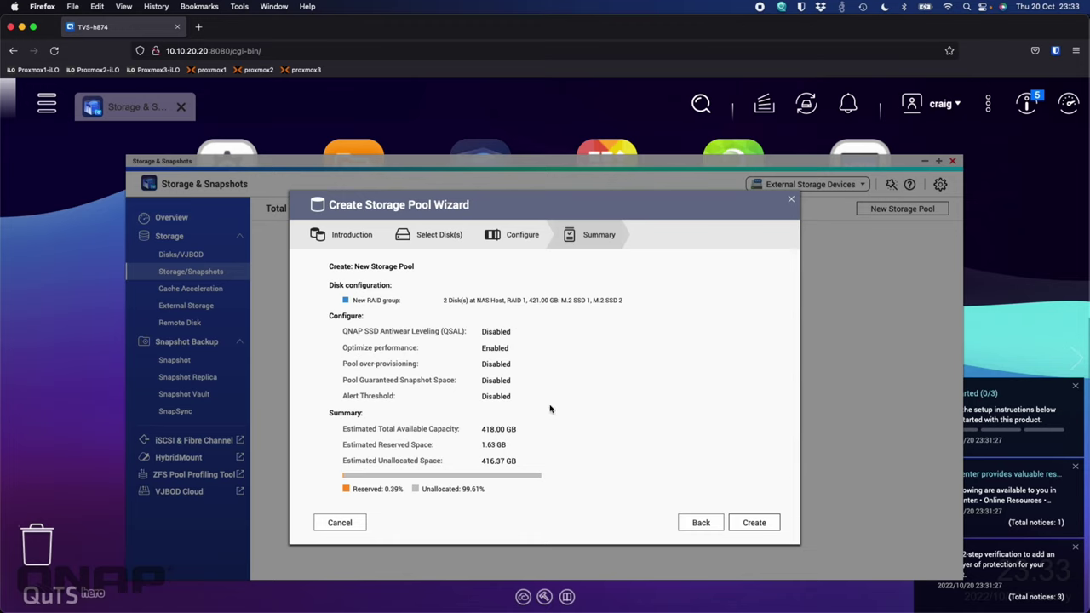
scroll(545, 414, down, 1)
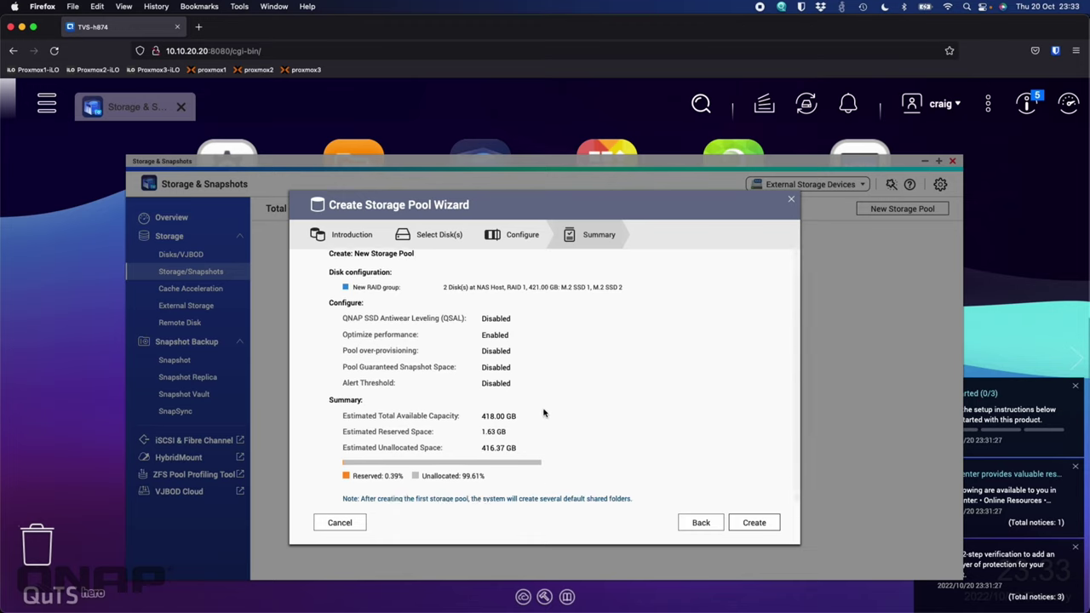
click(753, 523)
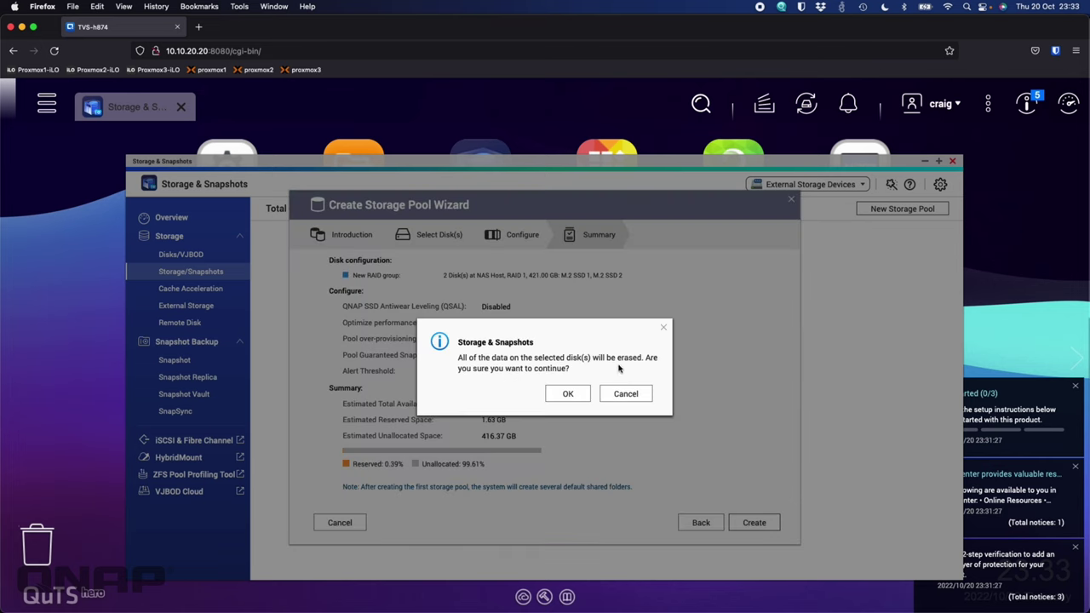
click(566, 395)
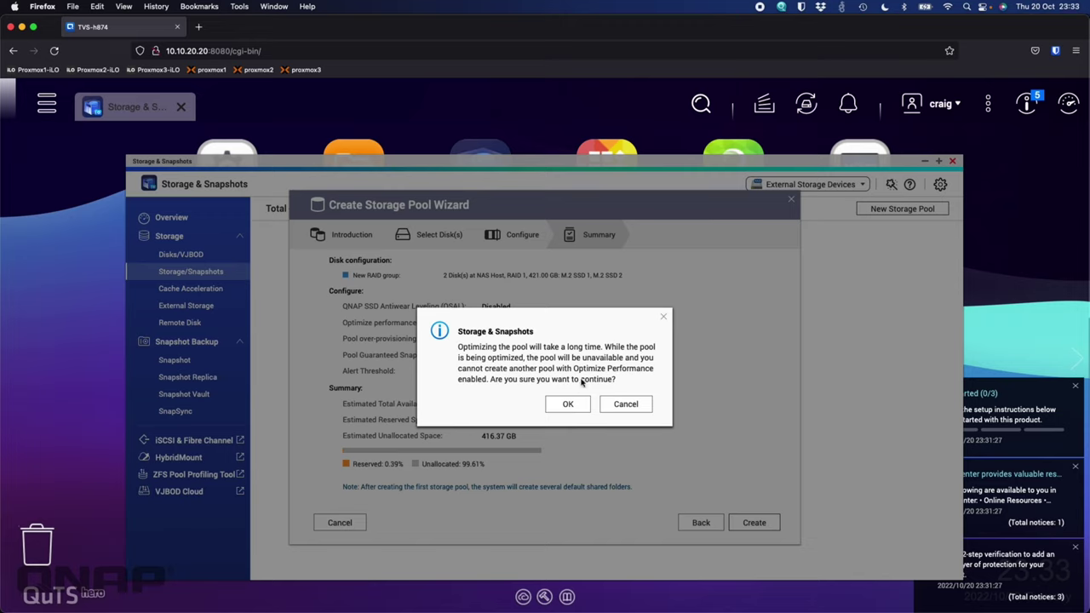
click(567, 405)
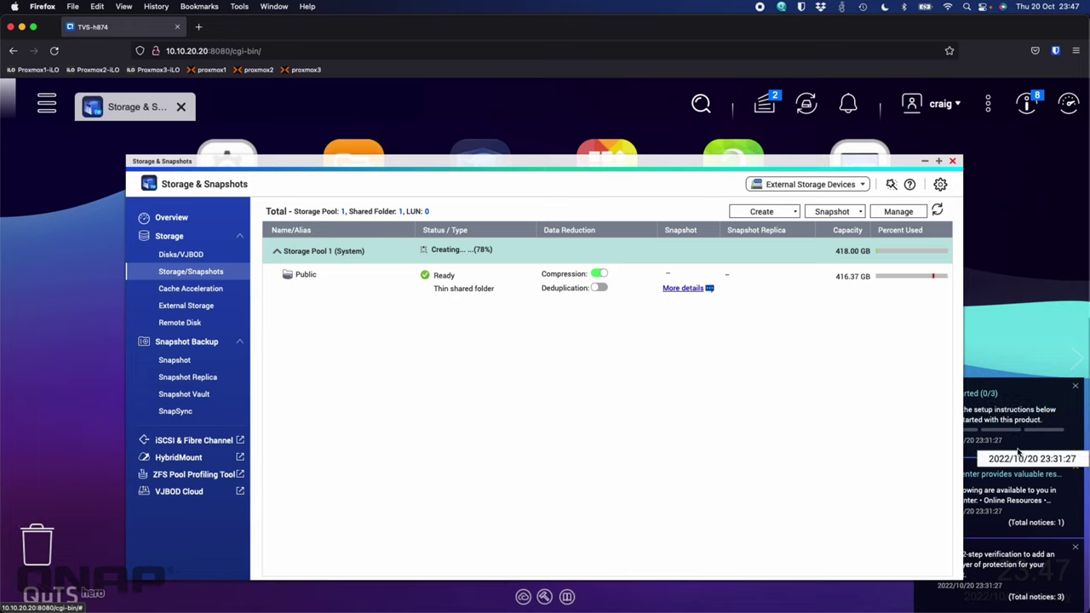
Open the Notice Board from the top-bar (i) icon while Storage Pool 1 builds
click(1030, 103)
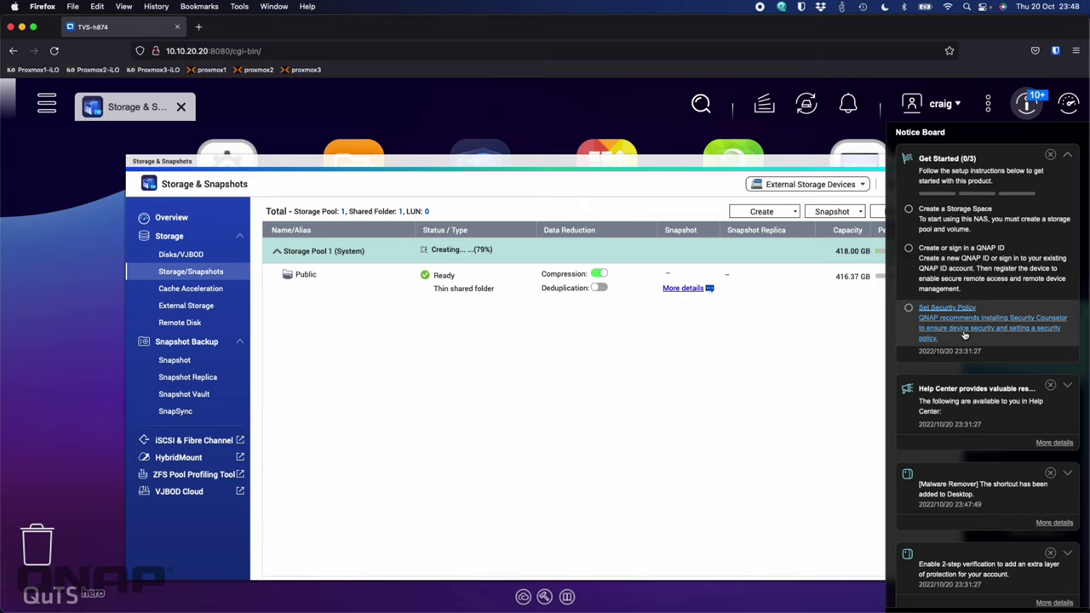
Remove the Get Started, Help Center and Malware Remover shortcut notices from the notice board
click(1052, 157)
click(584, 375)
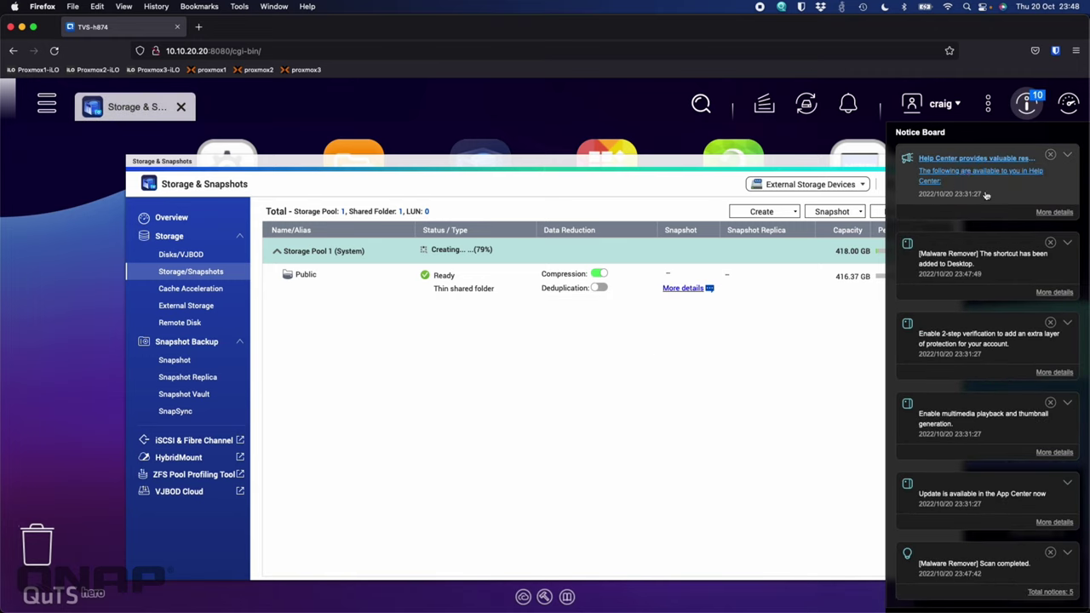
click(1050, 155)
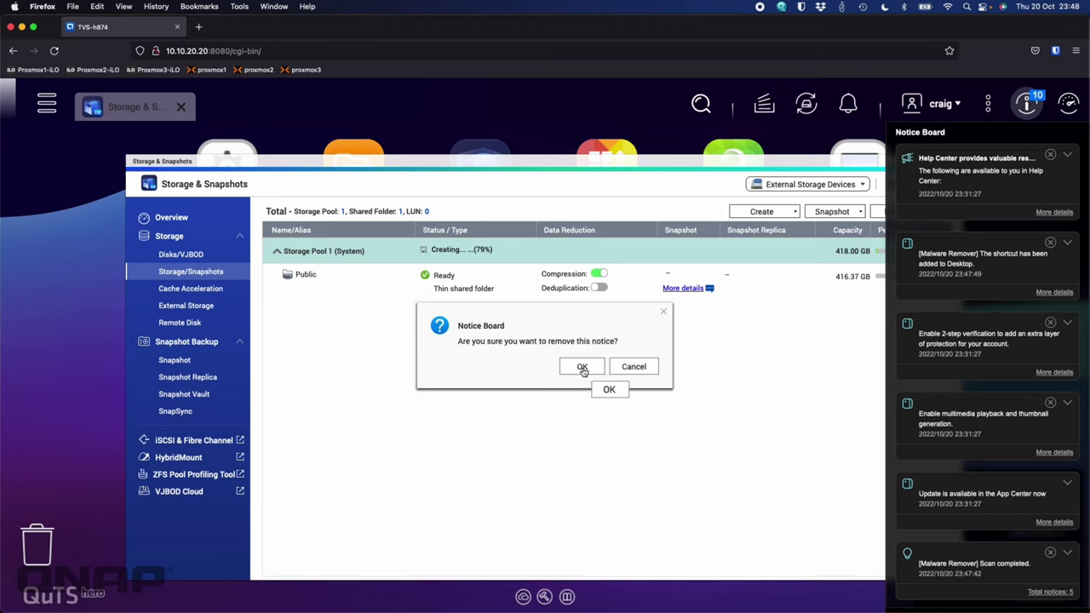
click(582, 368)
click(1050, 155)
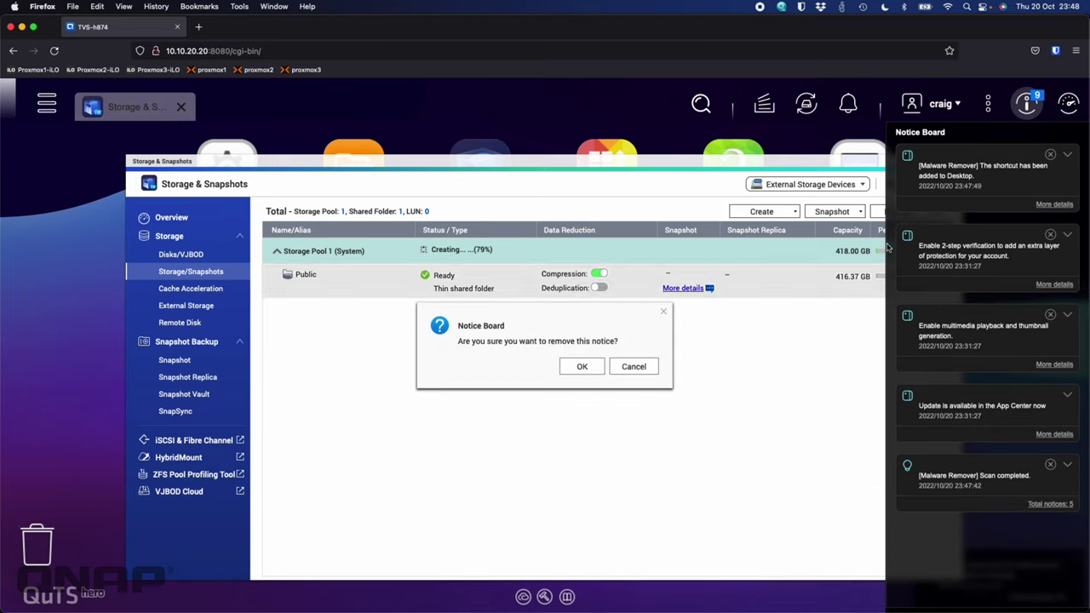
click(582, 368)
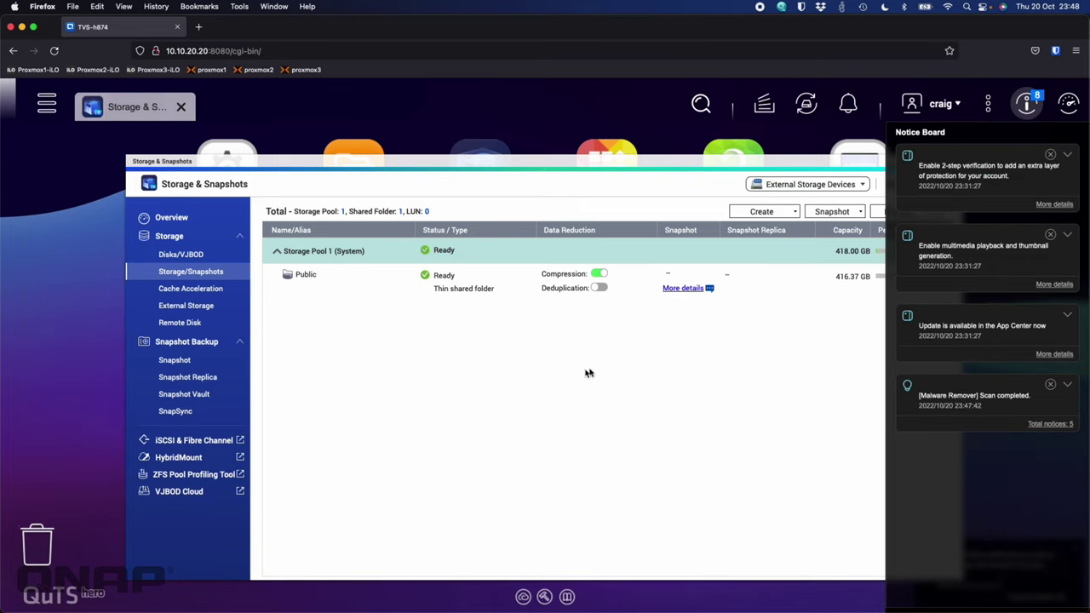
Remove the 2-step verification, multimedia playback and scan notices, then open the App Center update notice
click(1050, 155)
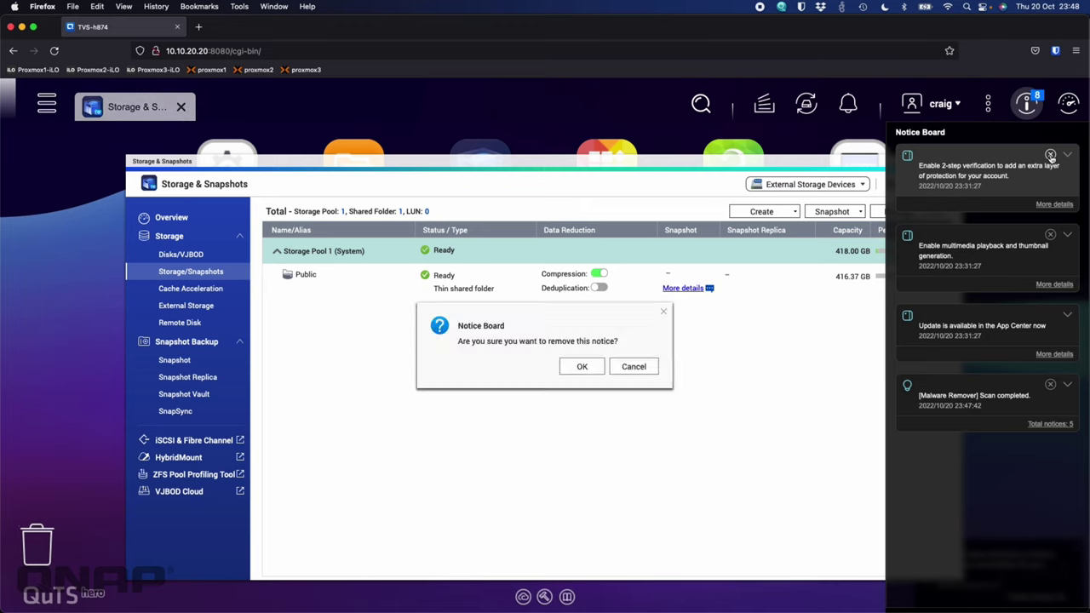
click(585, 367)
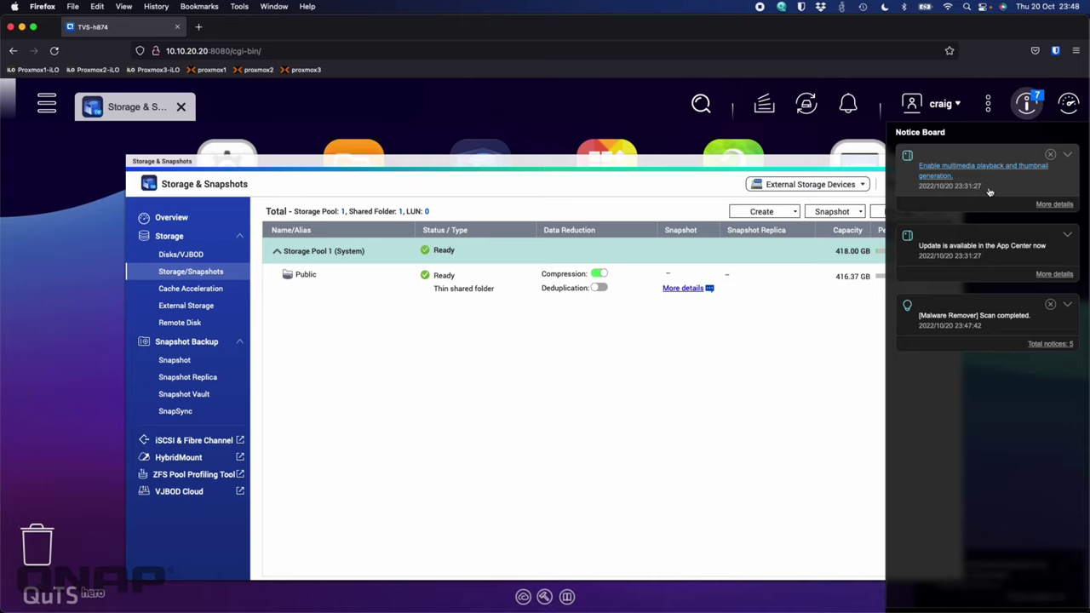
click(1049, 156)
click(582, 369)
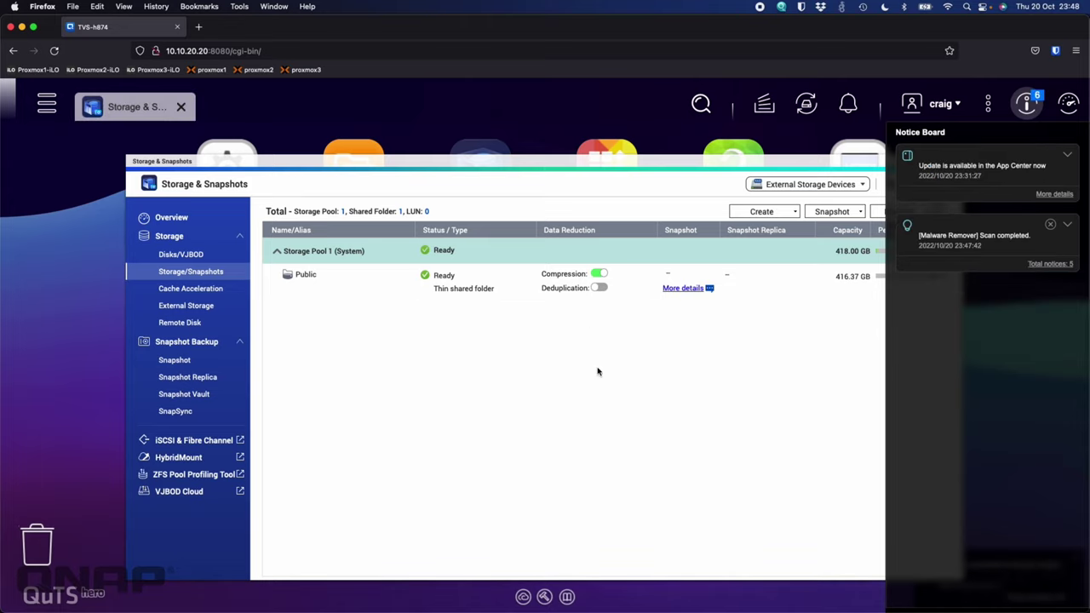
click(1050, 225)
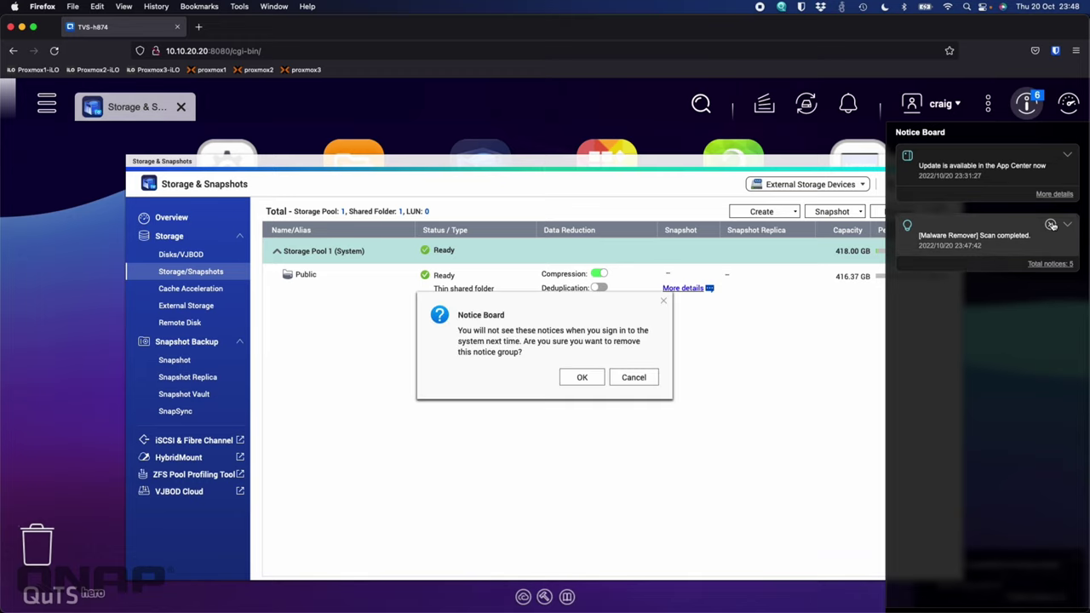
click(579, 379)
click(957, 178)
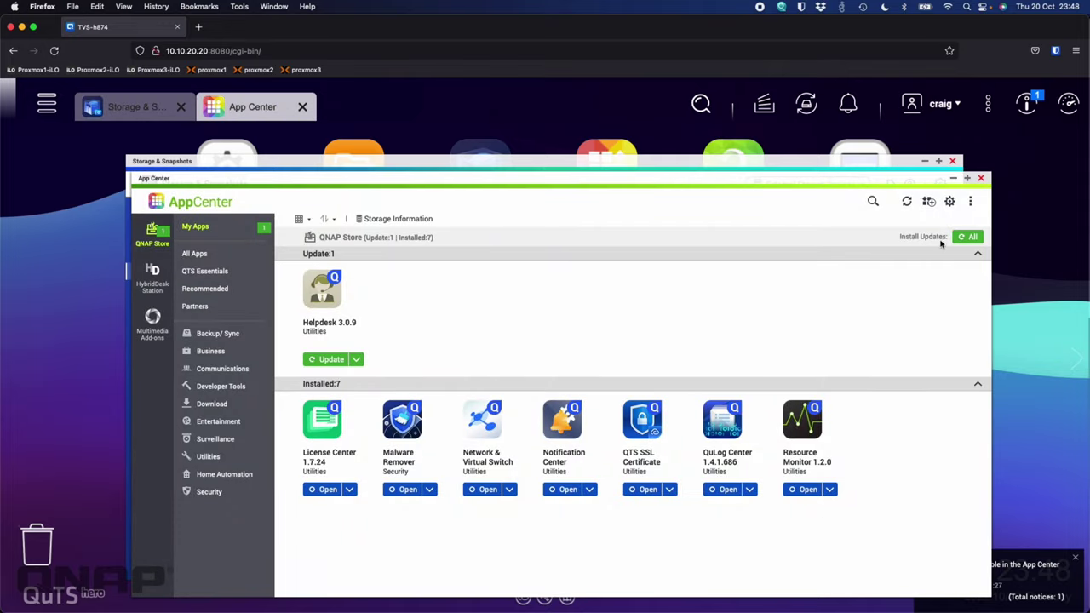
Install all pending app updates, bringing Helpdesk to 3.1.0, and dismiss the notification
click(970, 238)
click(565, 388)
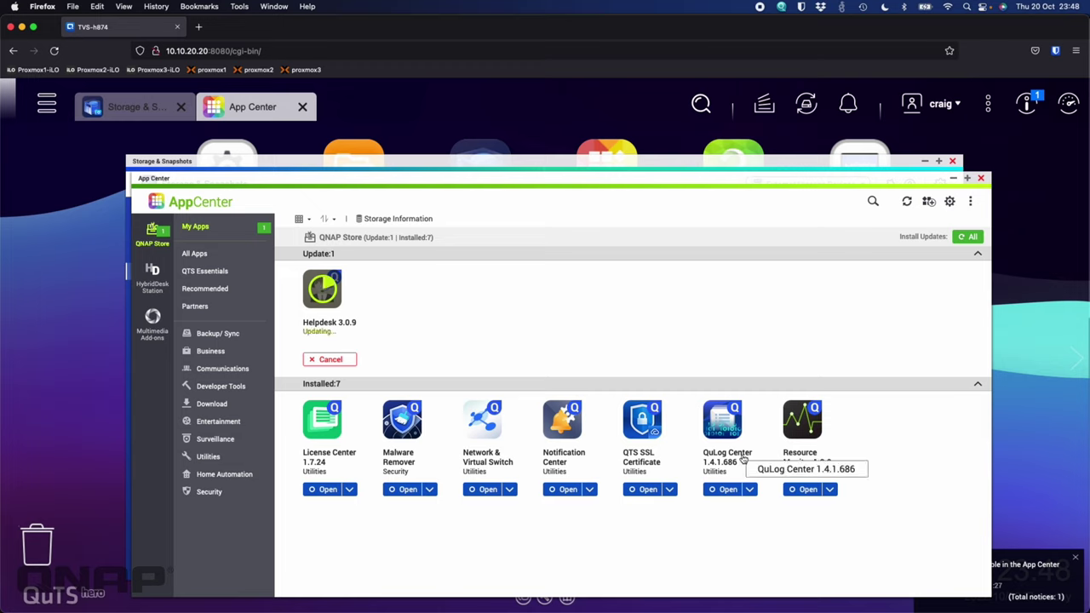
click(1076, 558)
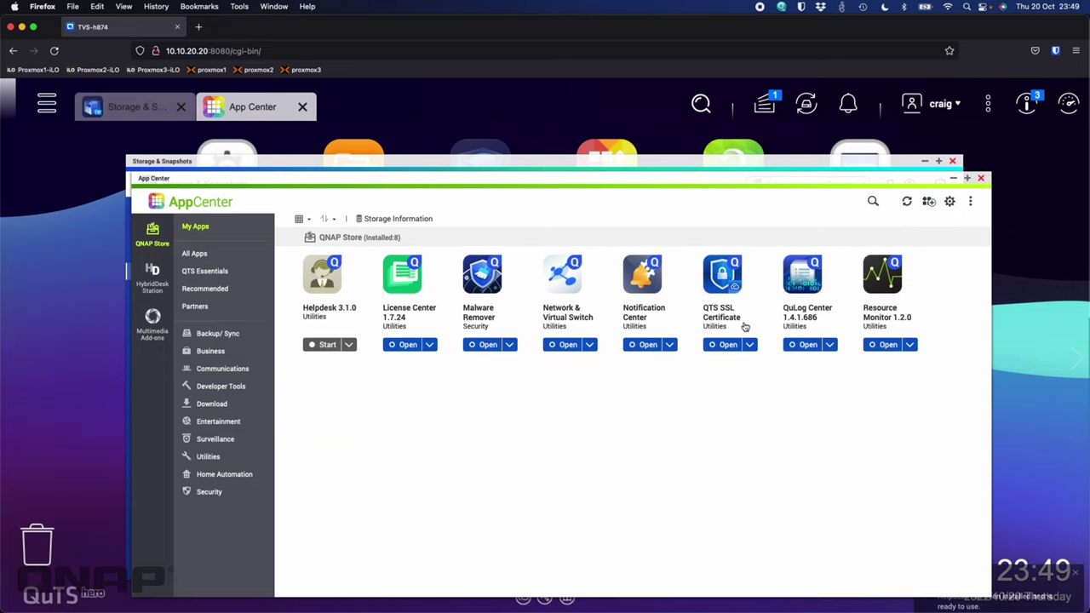
Close the App Center and start a new storage pool using all four hard disks in RAID 5
click(980, 178)
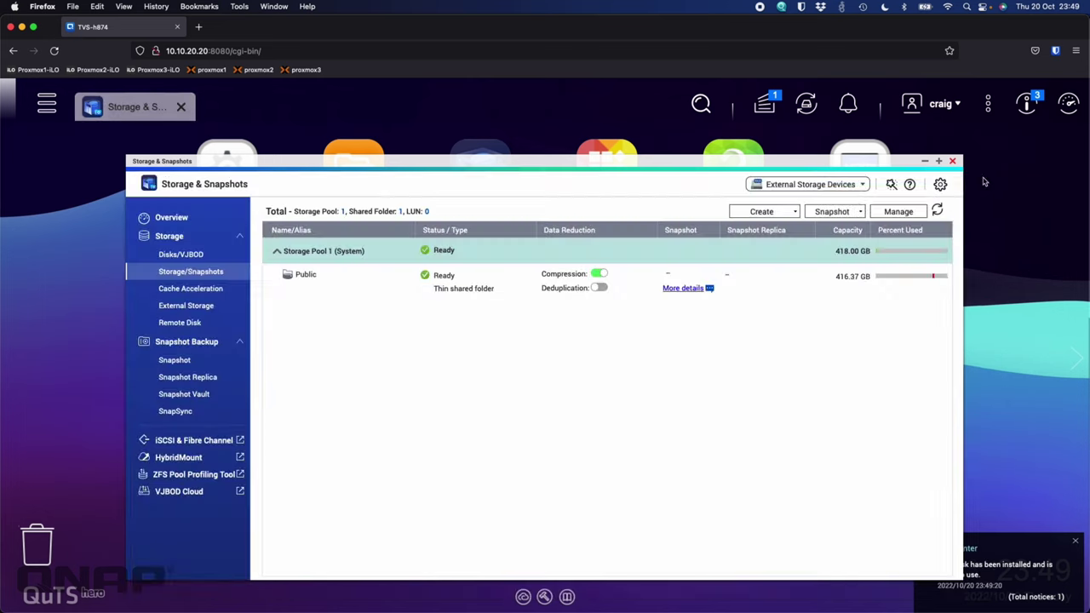
click(760, 212)
click(761, 238)
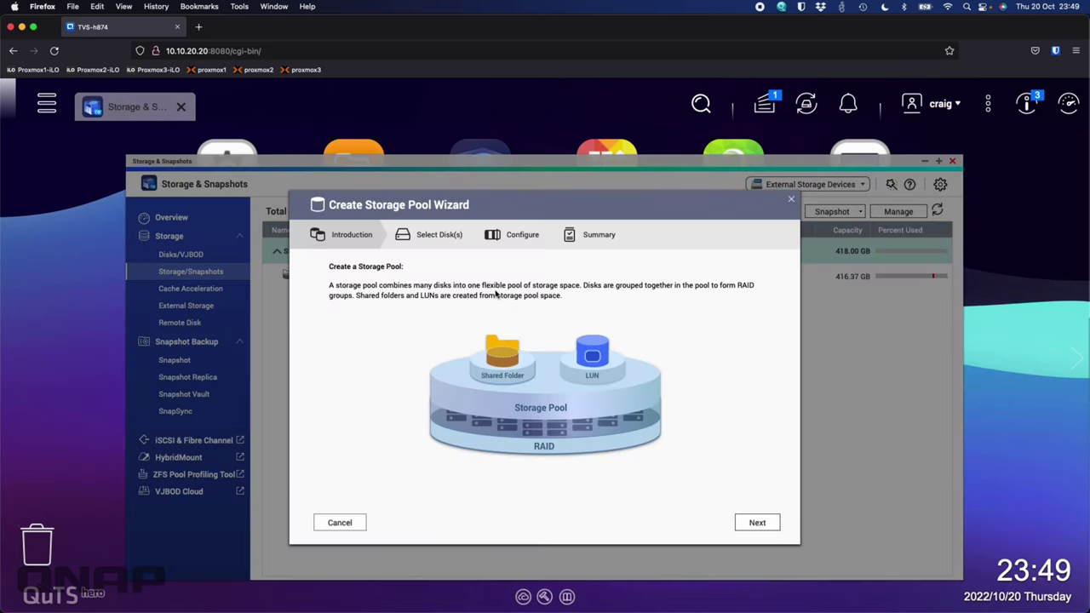
click(757, 523)
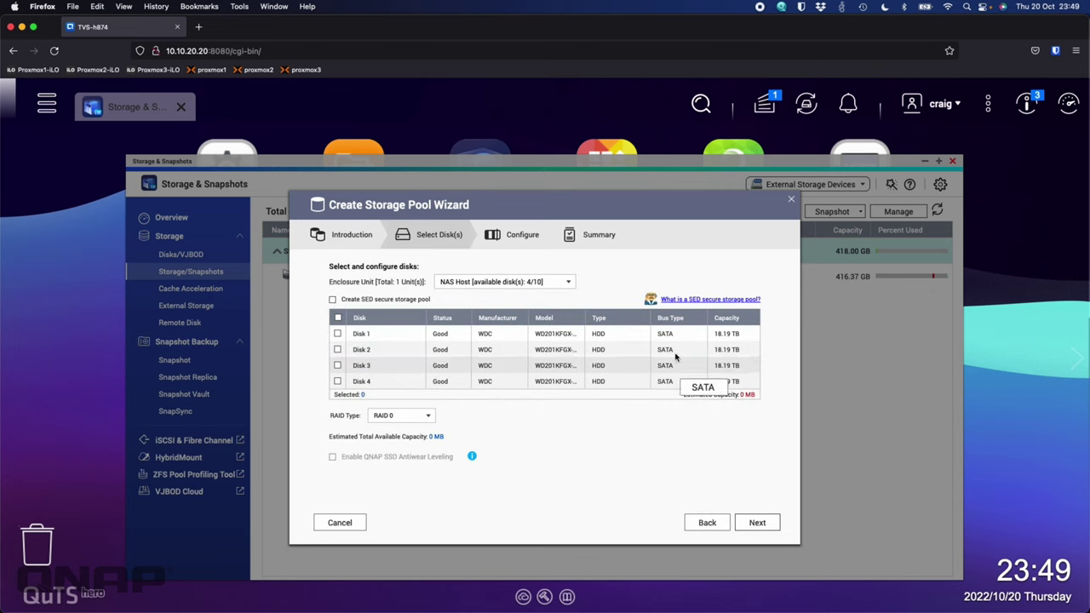
click(337, 319)
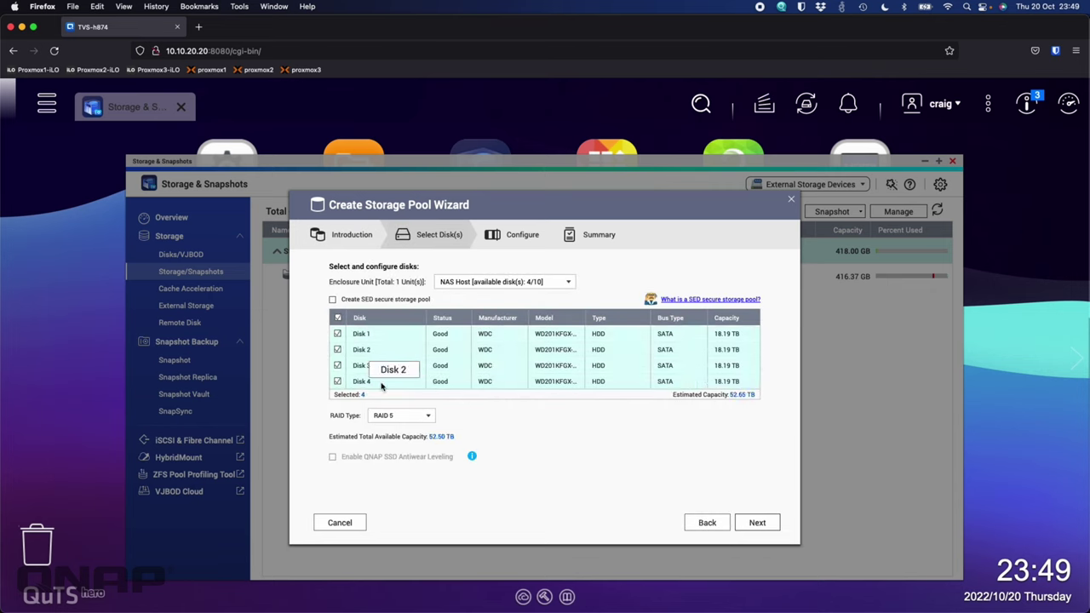
click(757, 522)
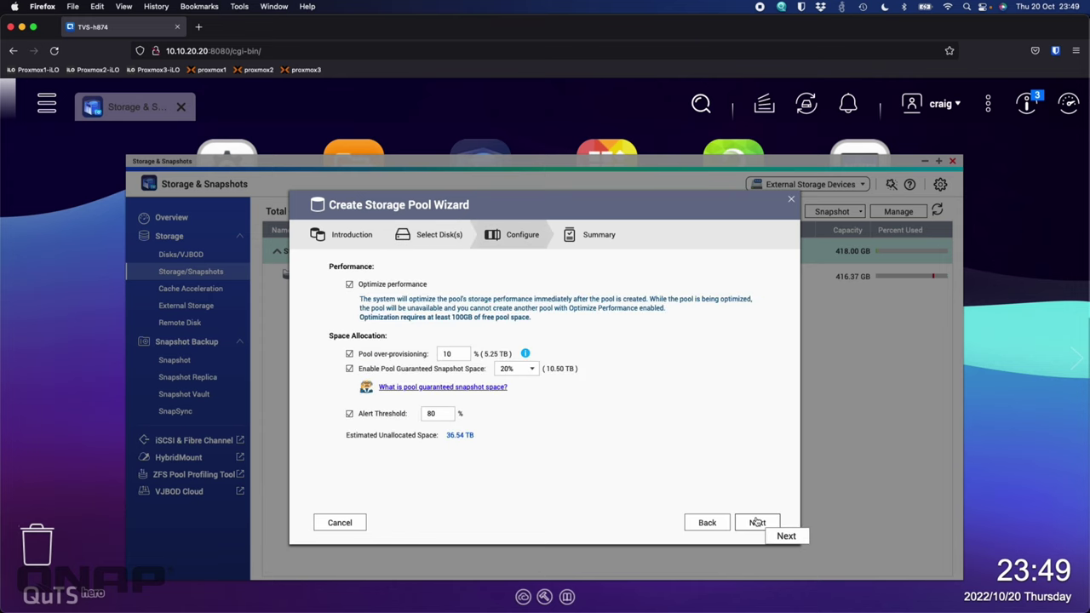
Disable over-provisioning and guaranteed snapshot space, then create the pool, accepting the data-erase and optimization warnings
click(369, 357)
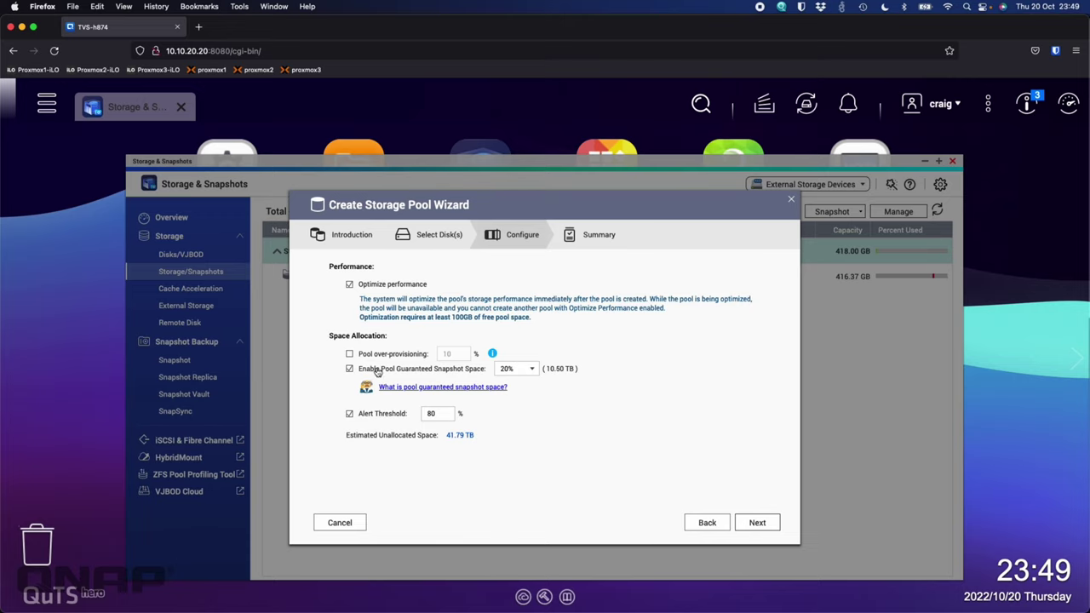
click(377, 370)
click(772, 526)
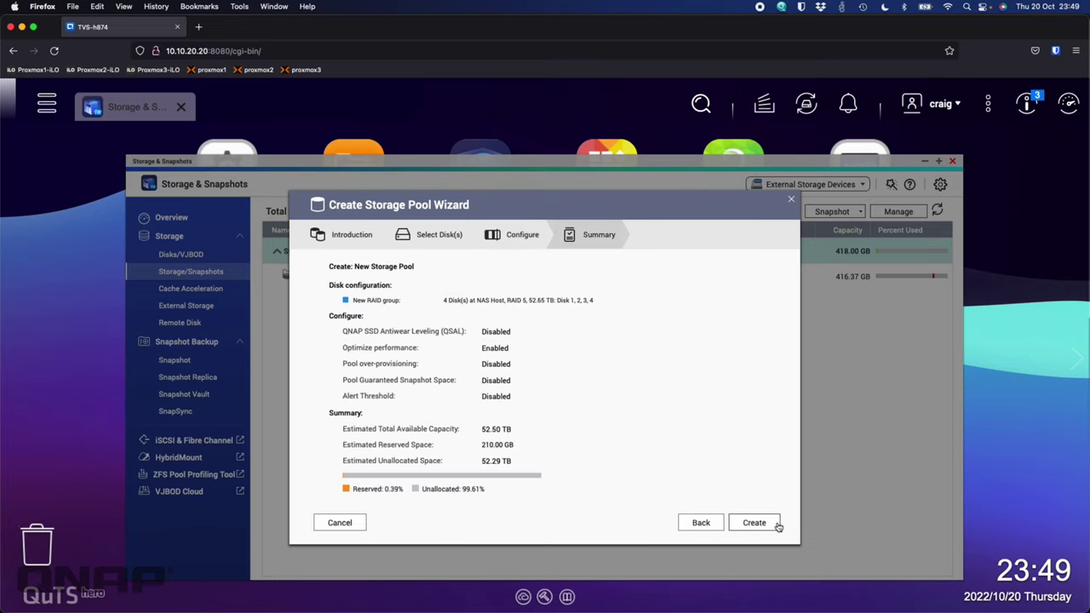
click(755, 522)
click(569, 396)
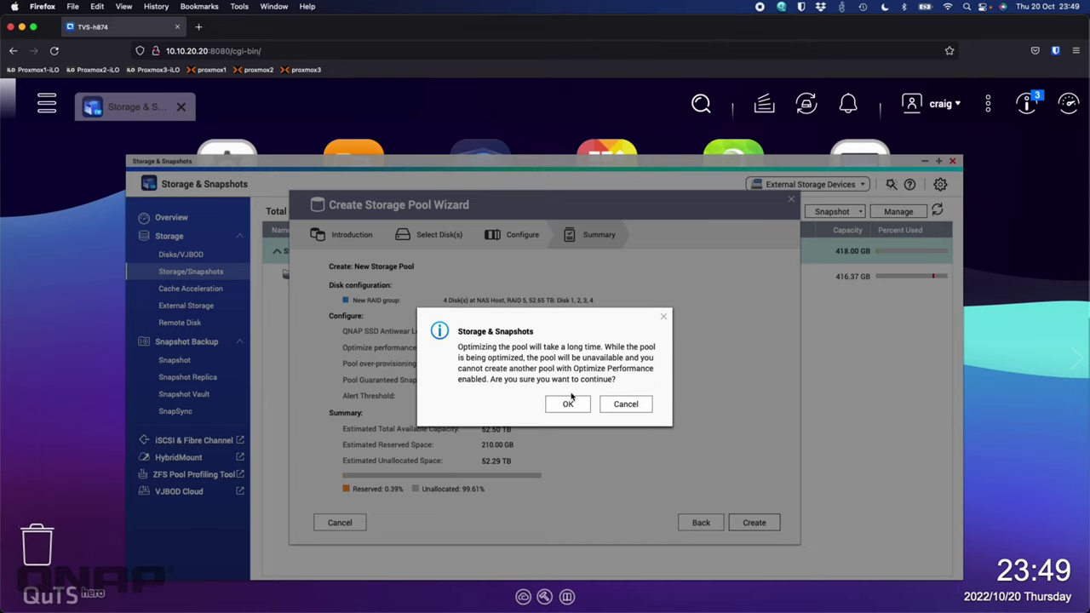
click(564, 407)
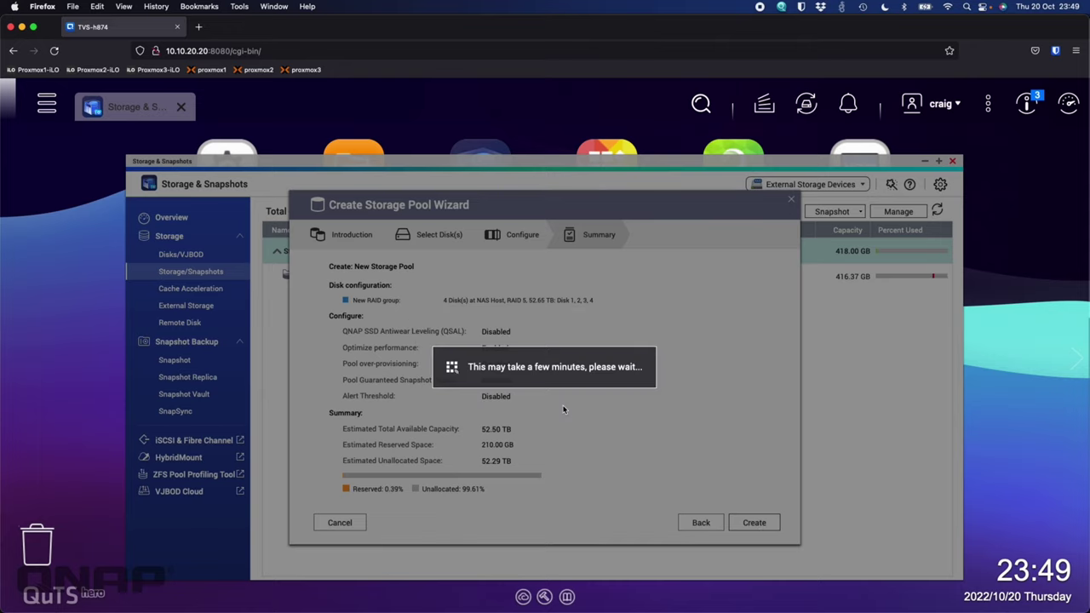